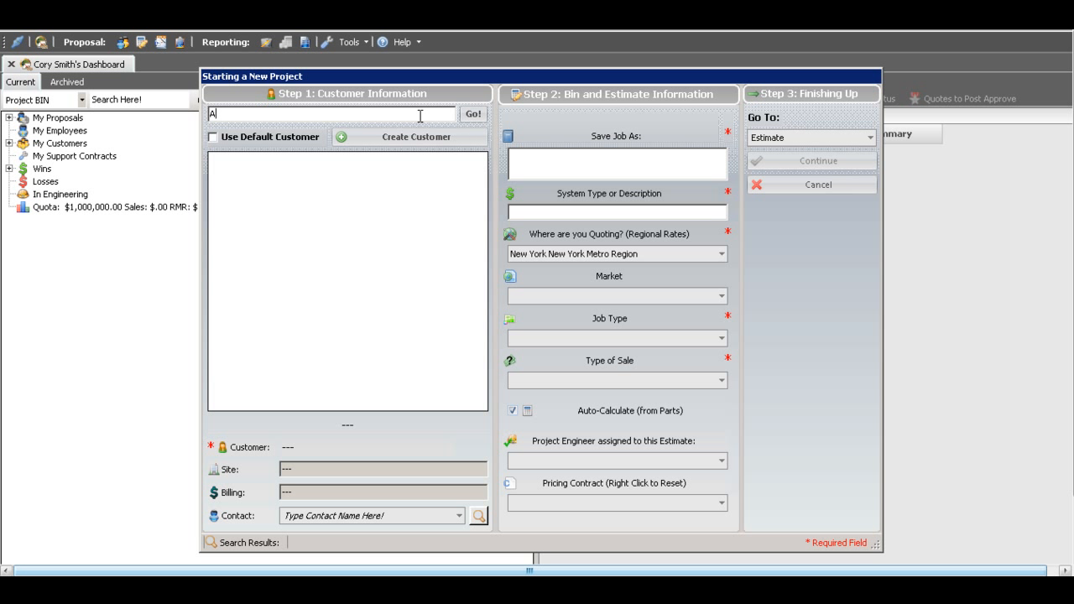
# - Search the customer records for "Advanced" and assign the Mike contact listed sixth under Contacts to the project
pyautogui.write('anced')
pyautogui.click(473, 113)
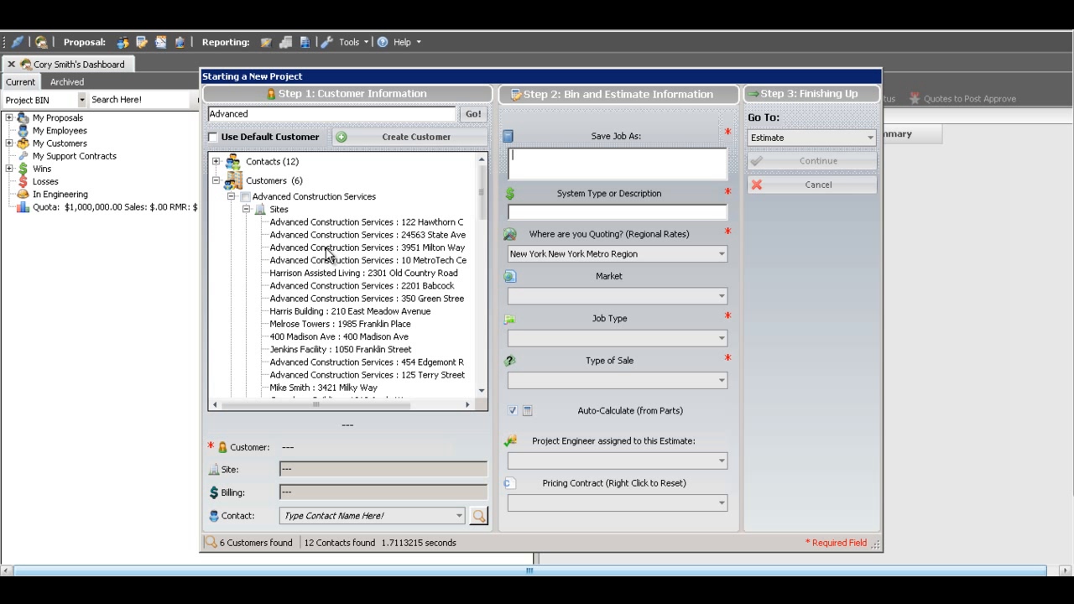
pyautogui.click(216, 161)
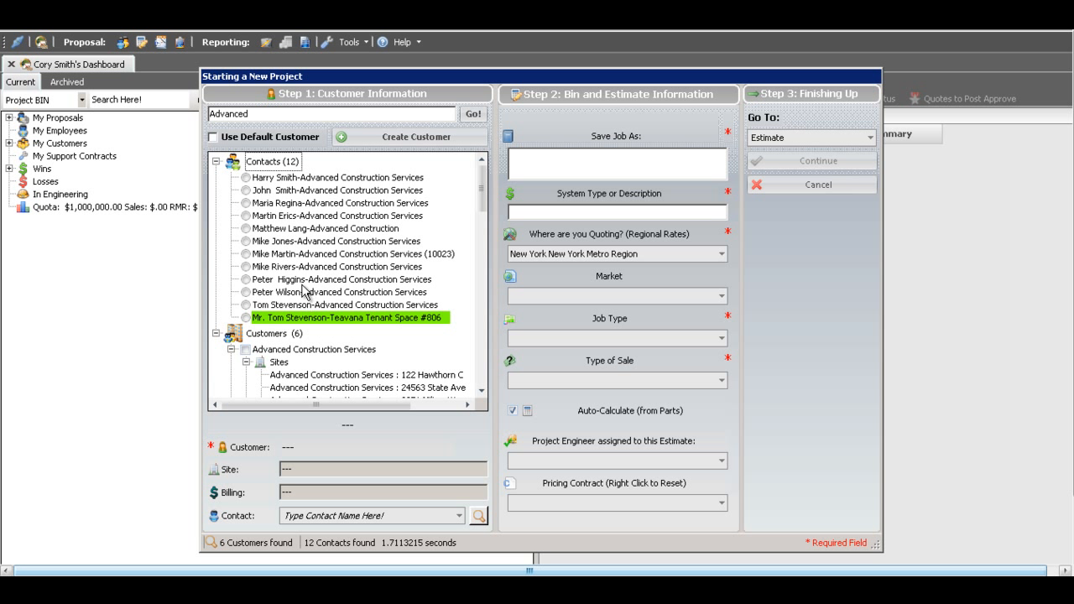
pyautogui.click(246, 240)
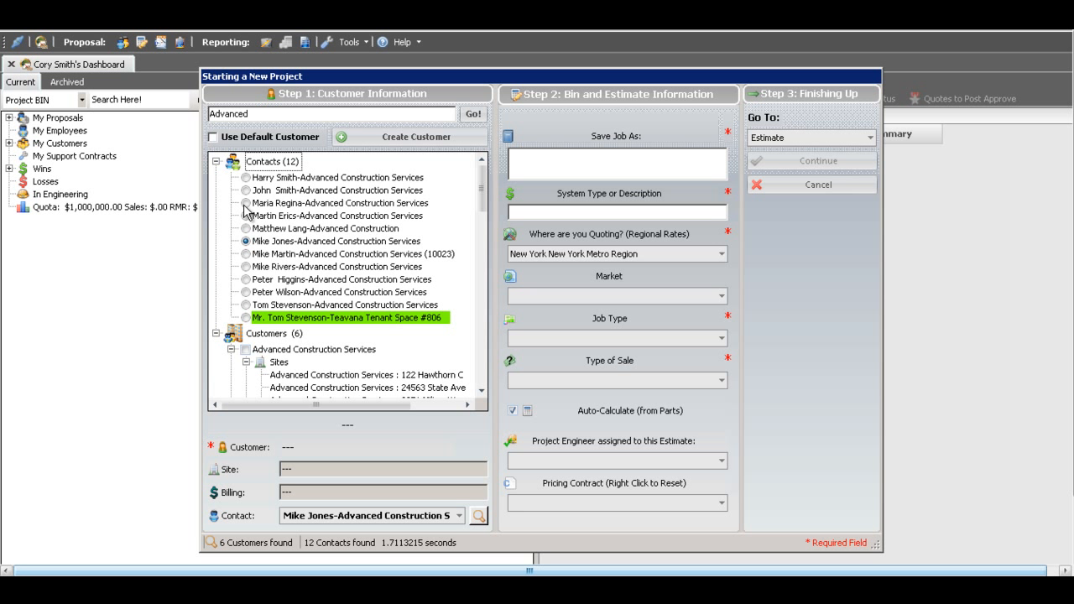
pyautogui.click(216, 161)
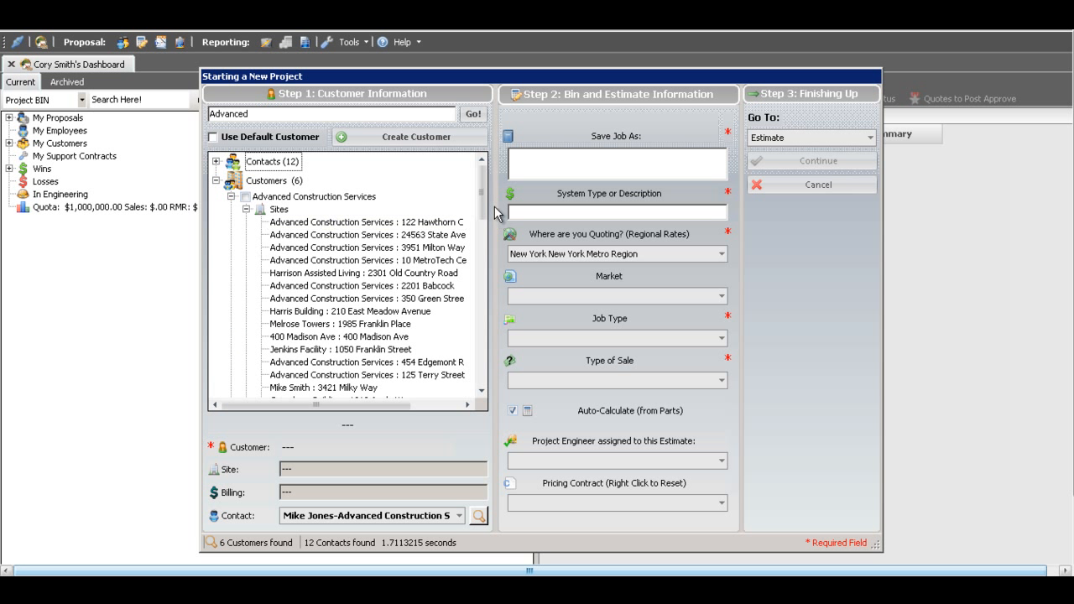
# - Use the highlighted Advanced Construction Services customer that has five sites, choosing its third site and its only billing address
pyautogui.moveTo(483, 207); pyautogui.dragTo(480, 280)
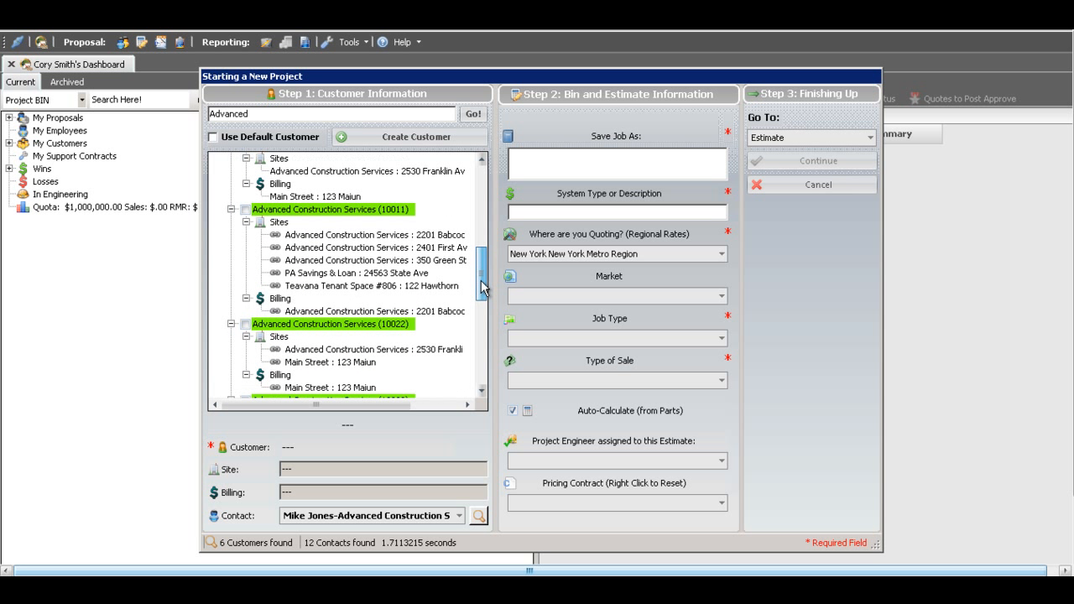
pyautogui.click(245, 209)
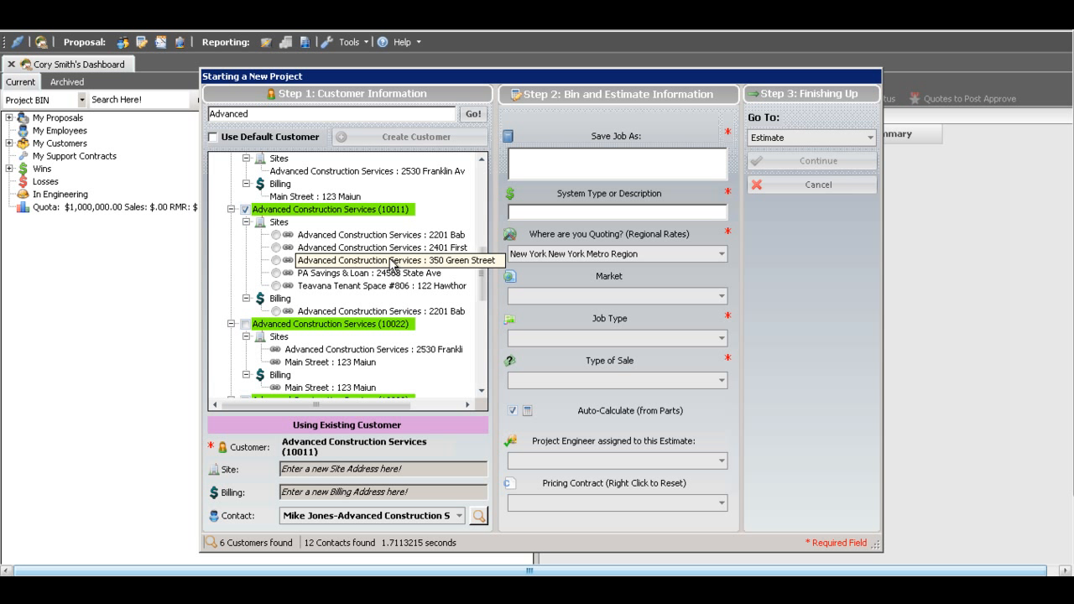
pyautogui.click(275, 260)
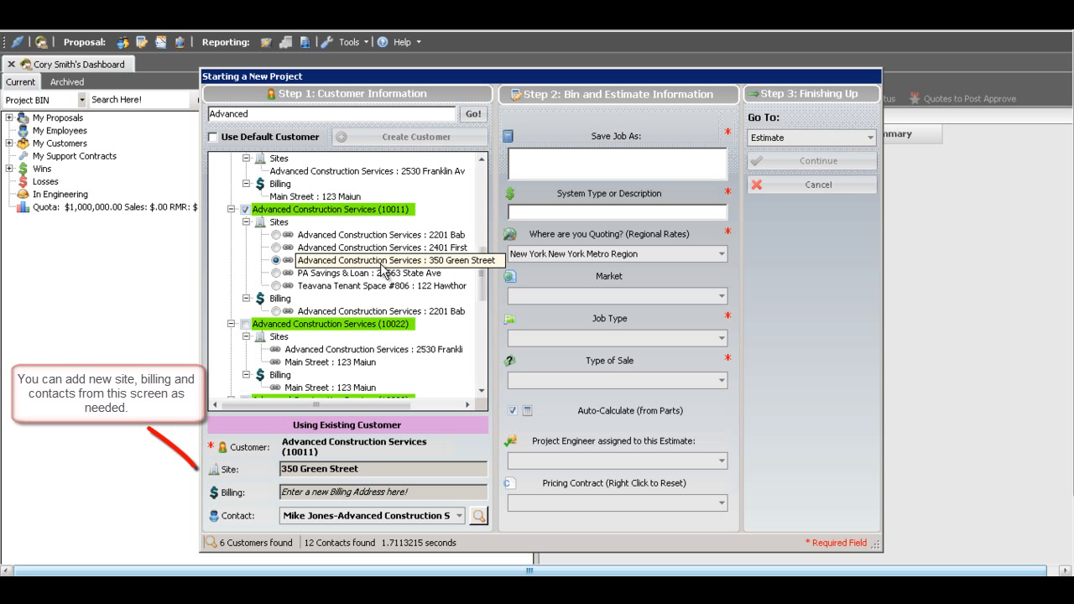
pyautogui.click(276, 312)
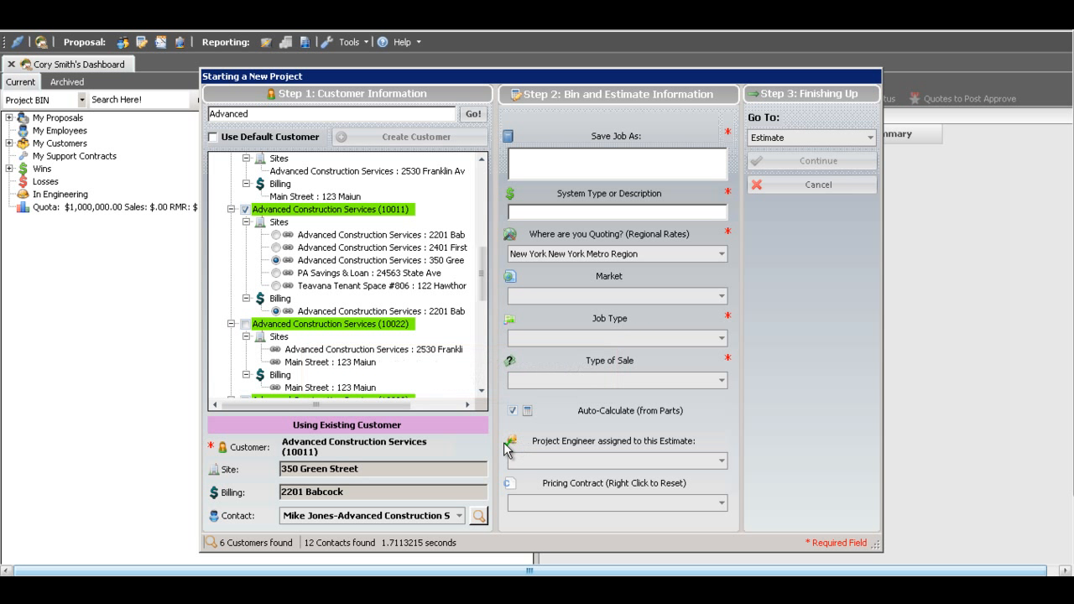
# - Enter "Advanced Hartford Inc Building" as the name to save the job under
pyautogui.click(596, 160)
pyautogui.write('Advanced Hartford')
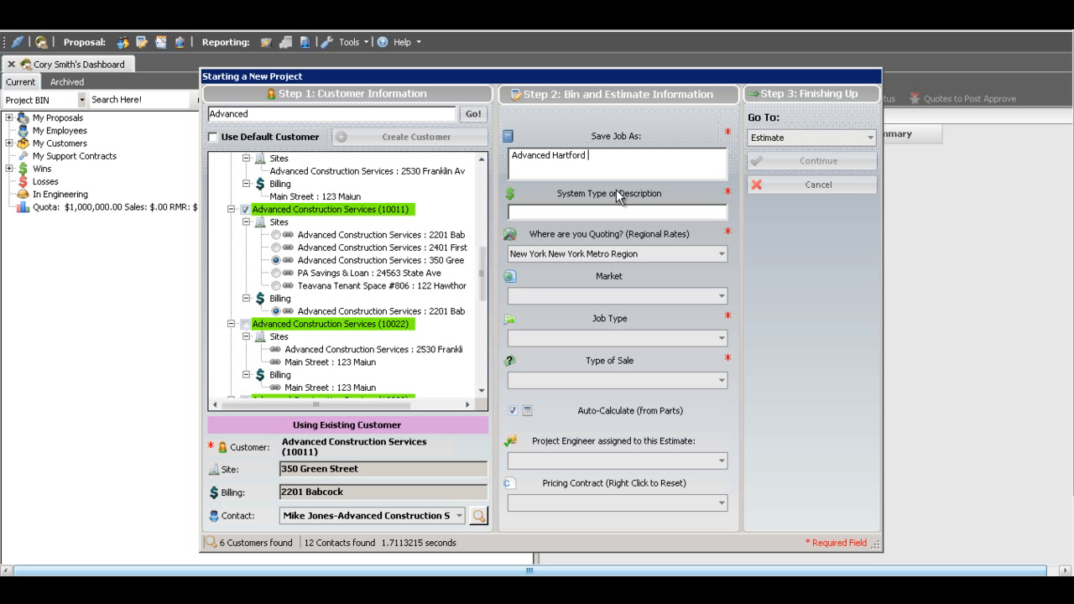
pyautogui.write(' Inc Building')
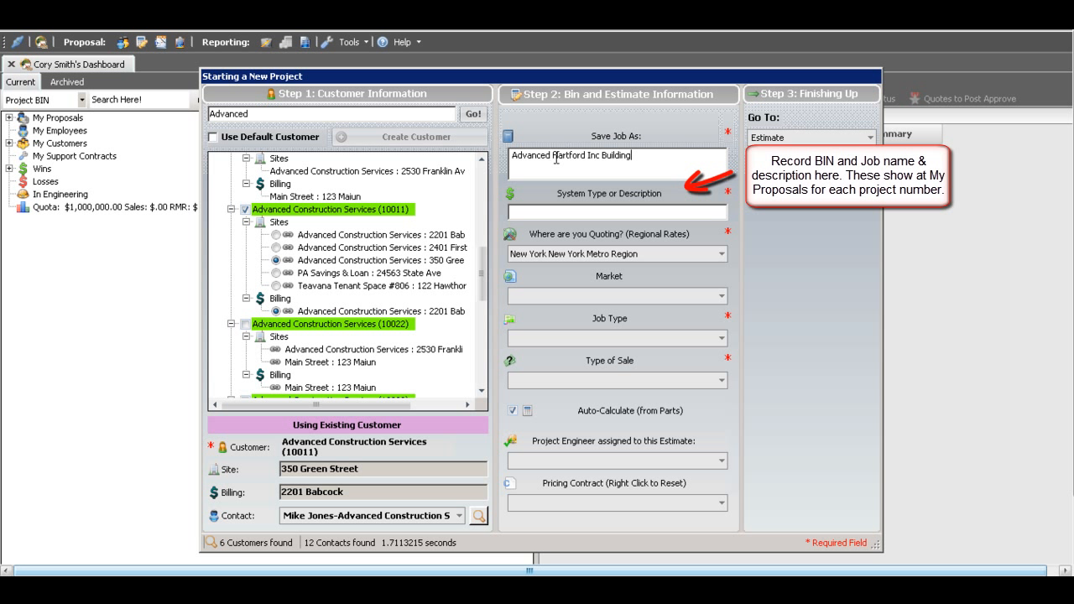
# - Enter "CCTV upgrade" as the system type or description
pyautogui.click(594, 211)
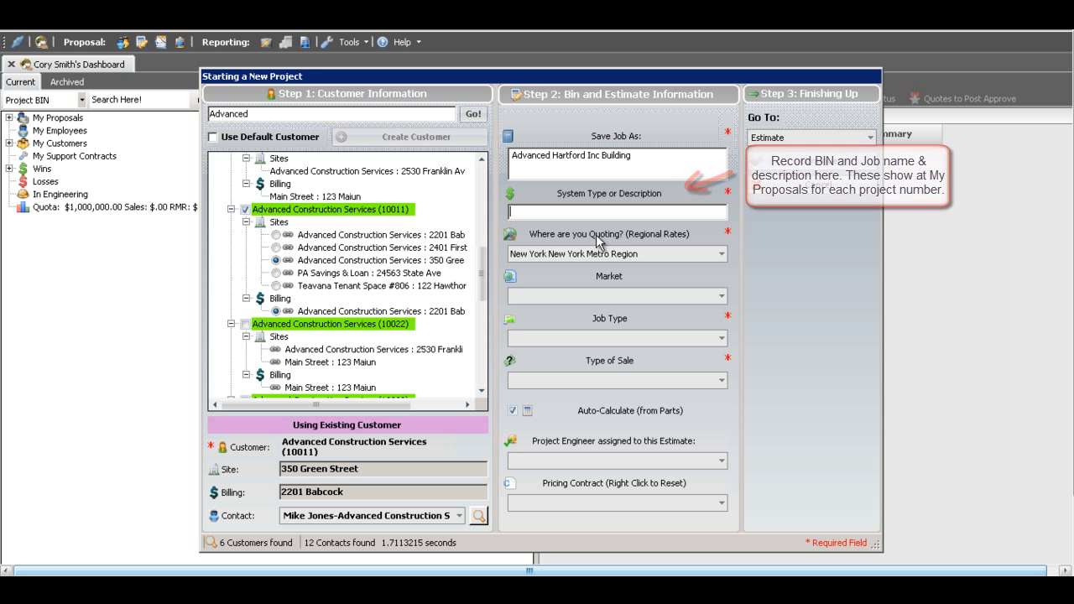
pyautogui.write('CC')
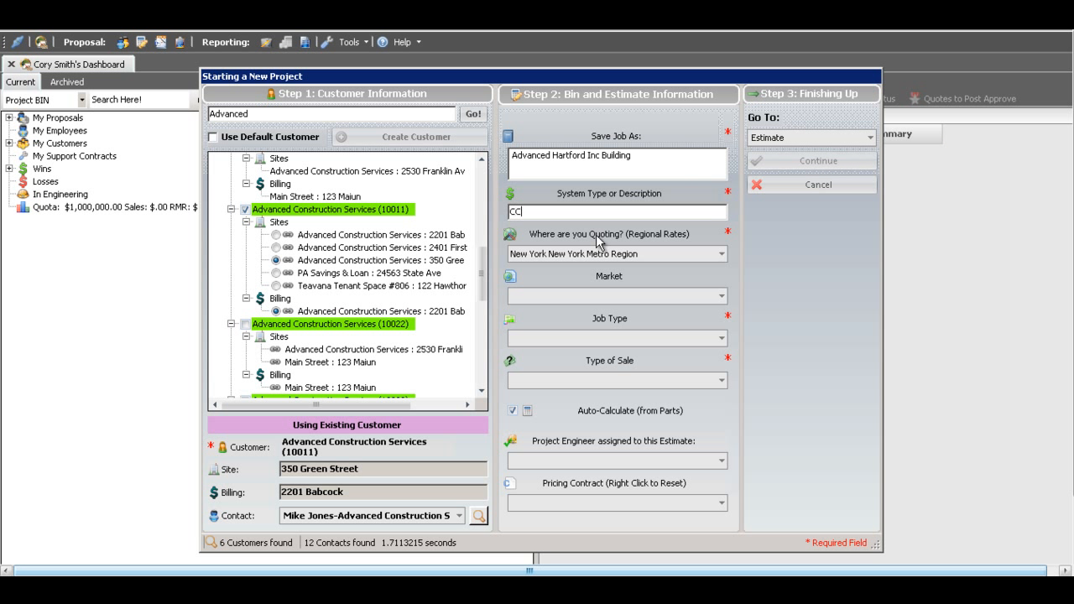
pyautogui.write('TV ug')
pyautogui.press('BackSpace')
pyautogui.write('pgradf')
pyautogui.press('BackSpace')
pyautogui.write('e')
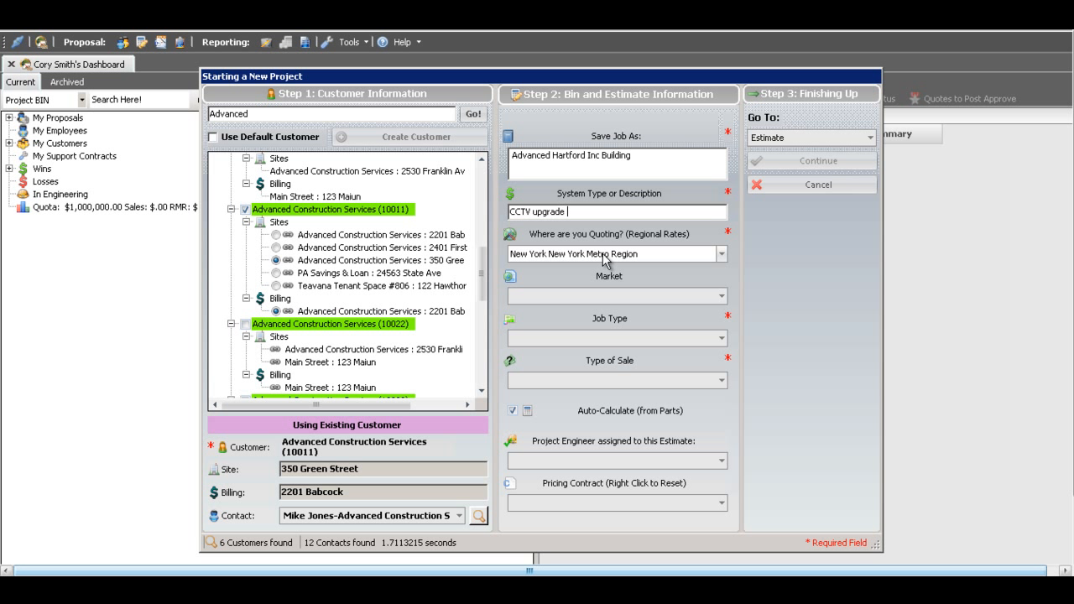
# - Keep the New York New York Metro Region rates and set the market to Builder/Contractor
pyautogui.click(721, 255)
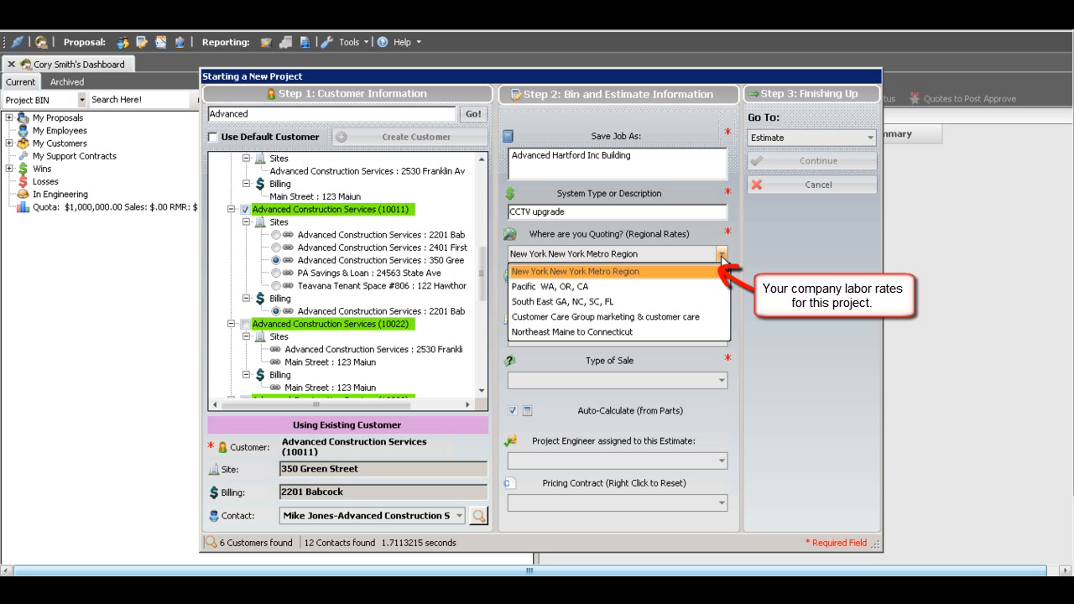
pyautogui.click(721, 256)
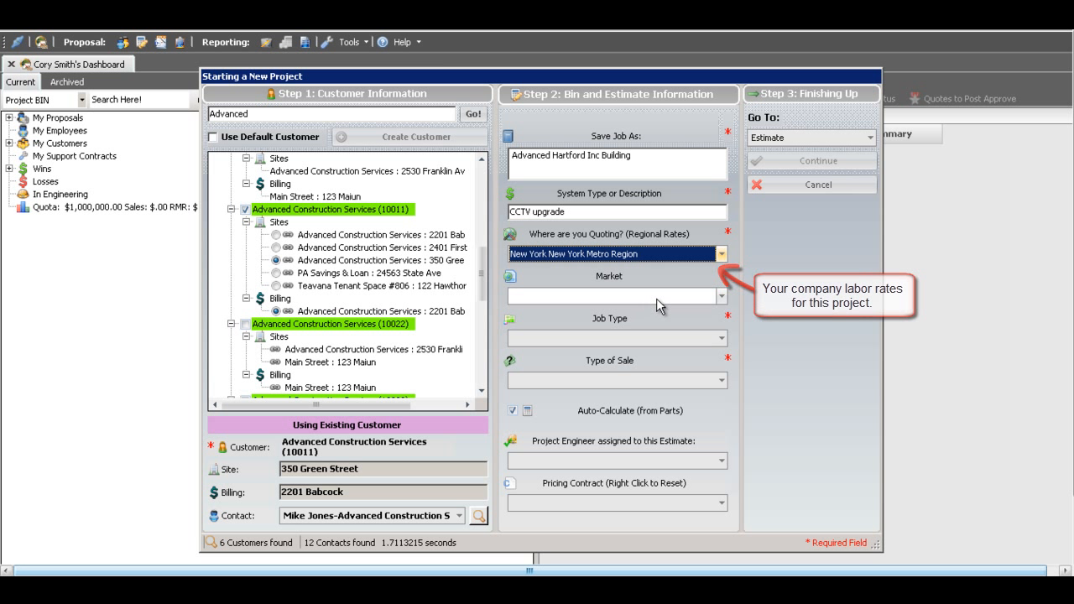
pyautogui.click(721, 296)
pyautogui.click(721, 298)
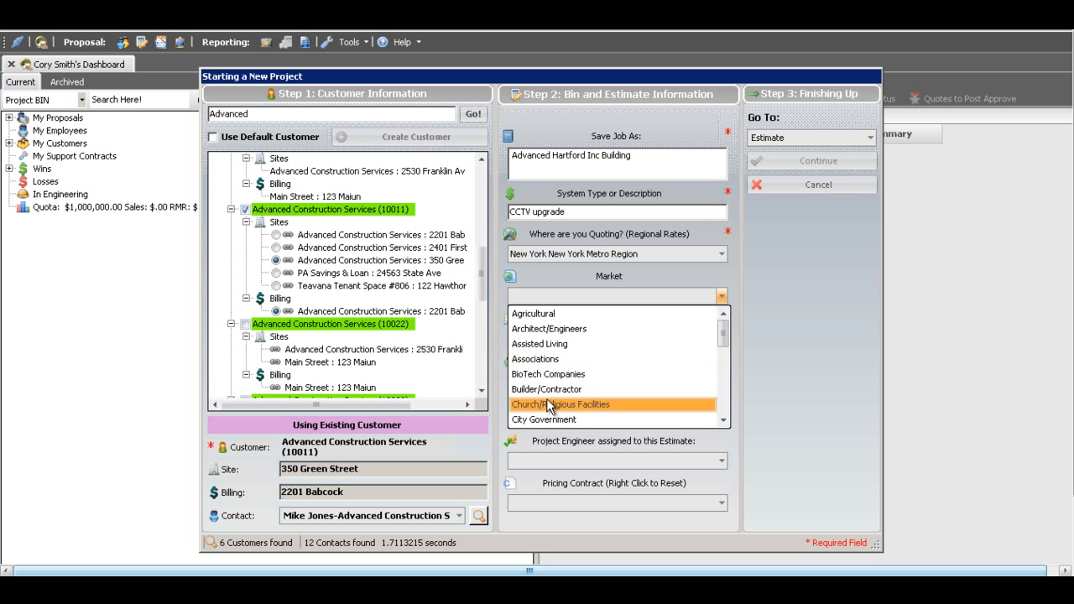
pyautogui.click(556, 386)
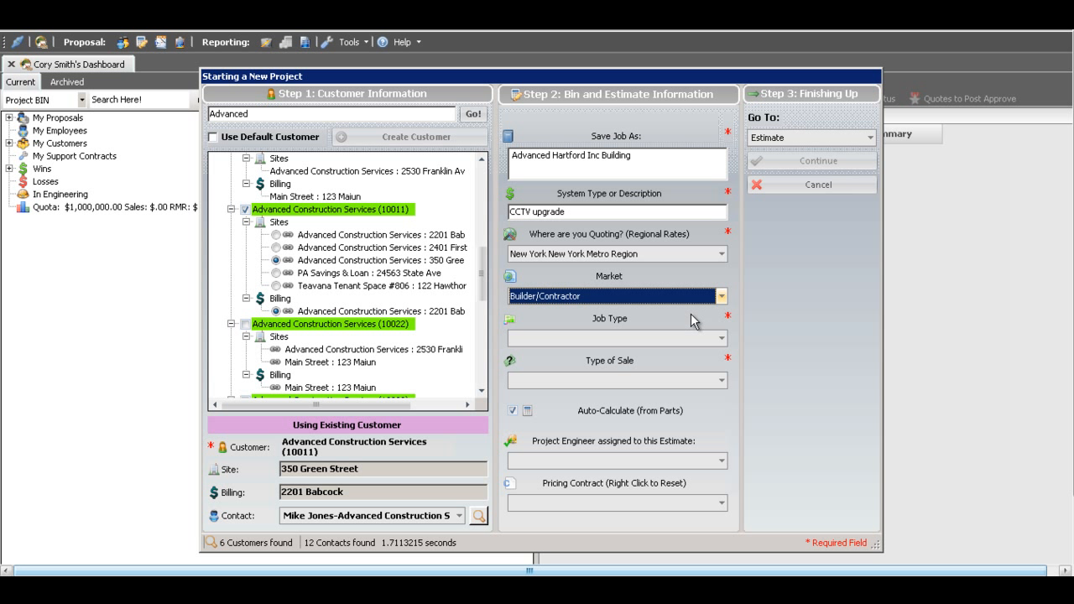
# - Set the job type to New Commercial
pyautogui.click(721, 338)
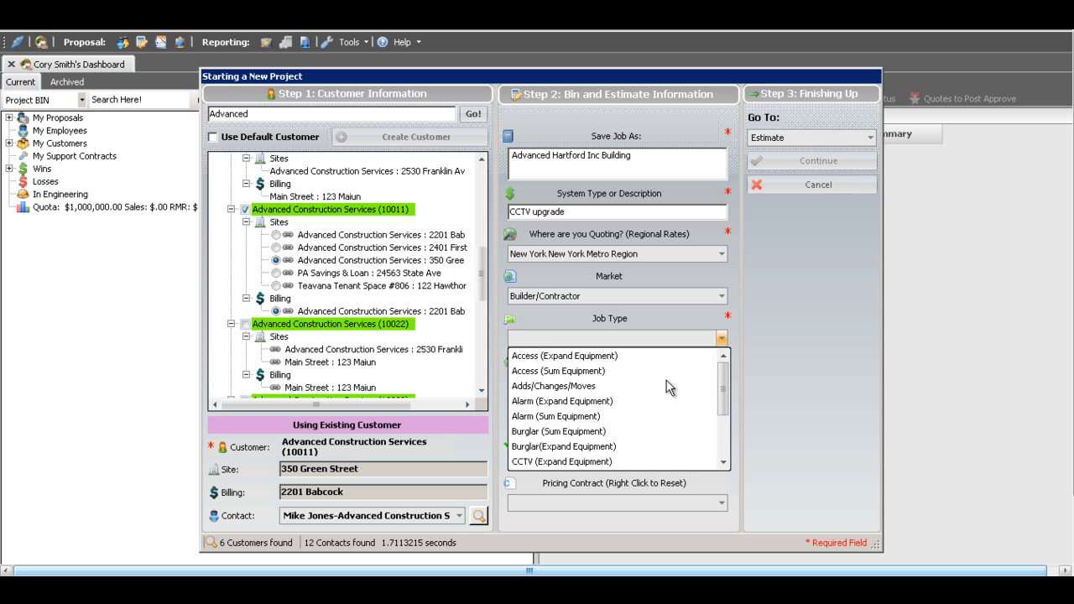
pyautogui.moveTo(723, 392); pyautogui.dragTo(724, 434)
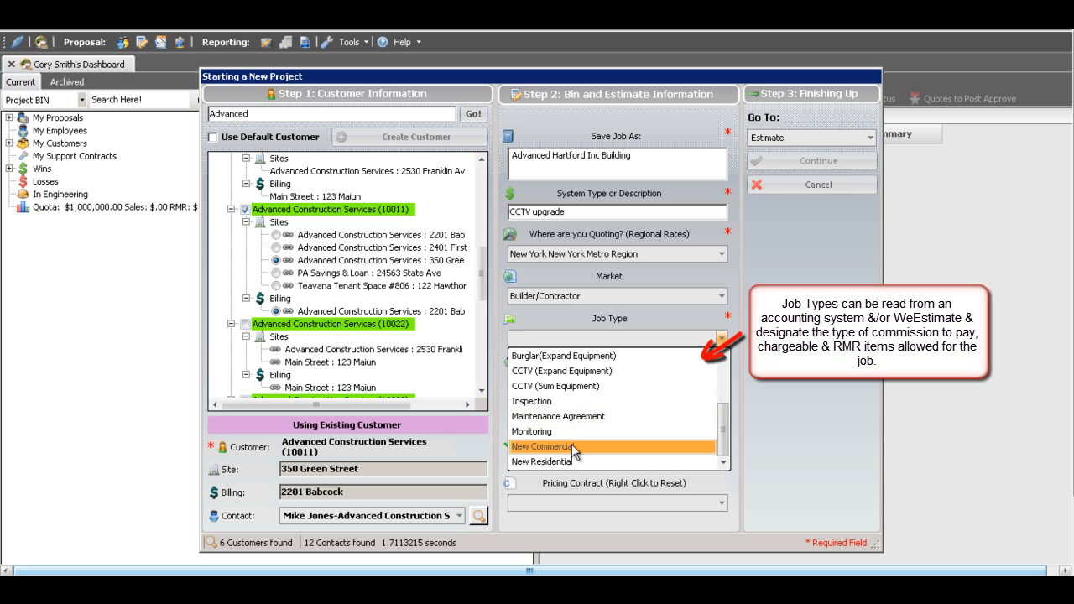
pyautogui.click(566, 453)
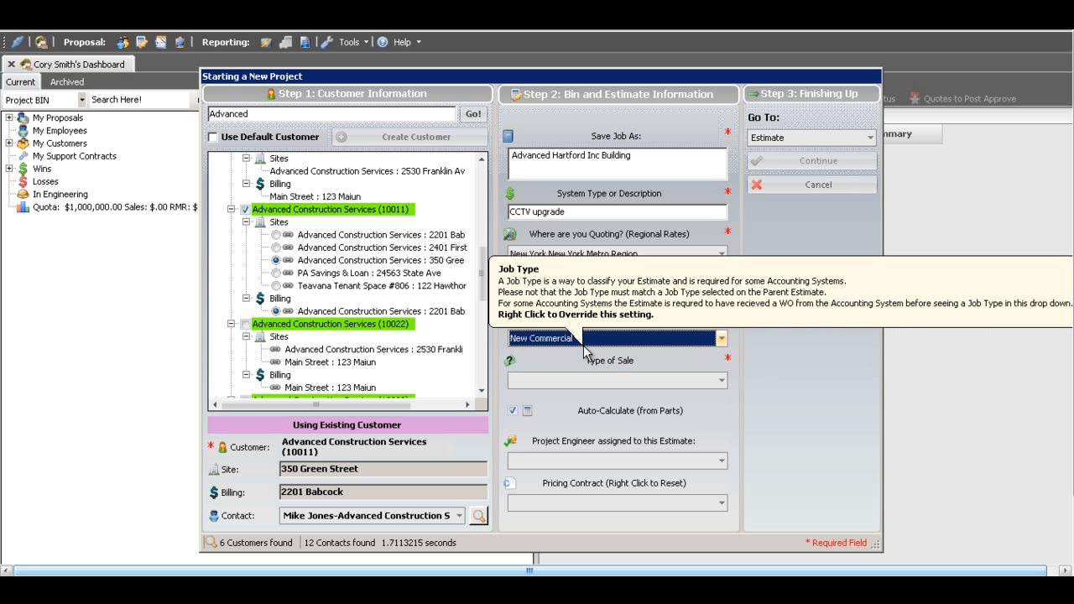
# - Set the type of sale to NBD-EC-DIR and continue to the project's estimate
pyautogui.click(723, 381)
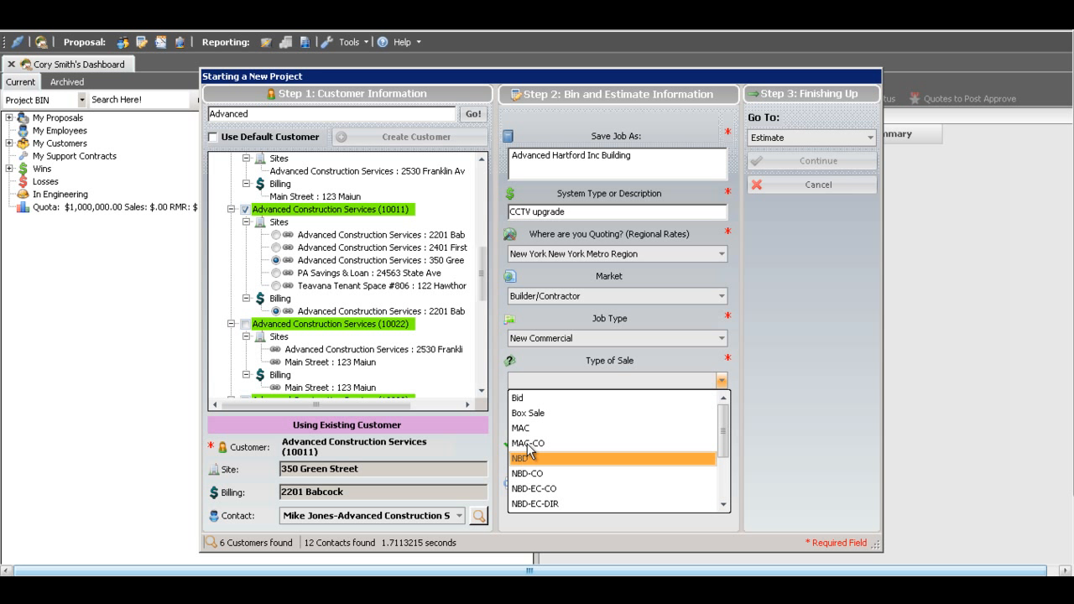
pyautogui.click(535, 504)
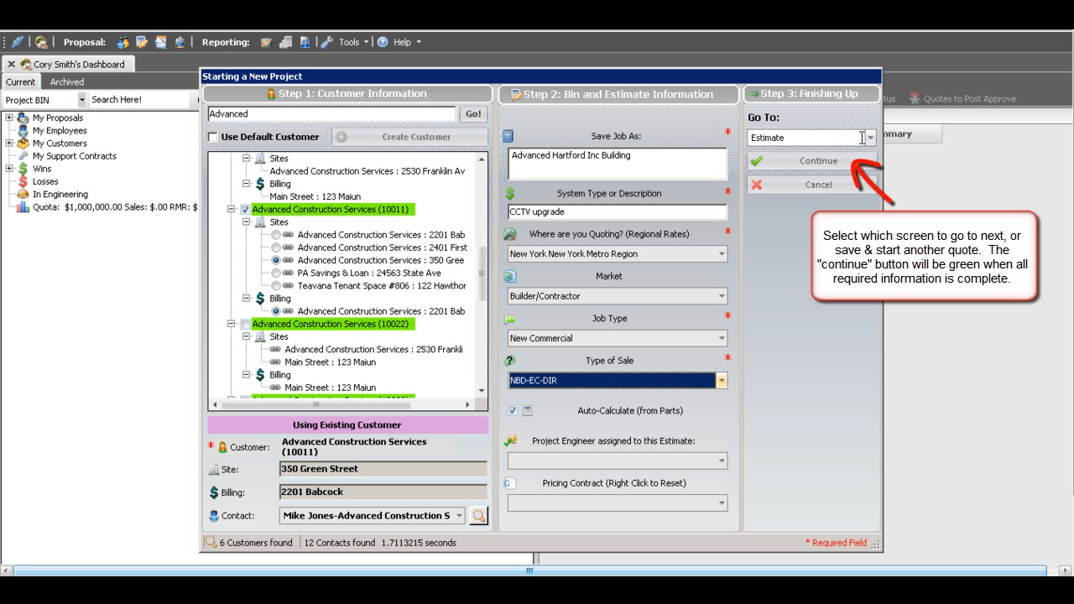
pyautogui.click(839, 164)
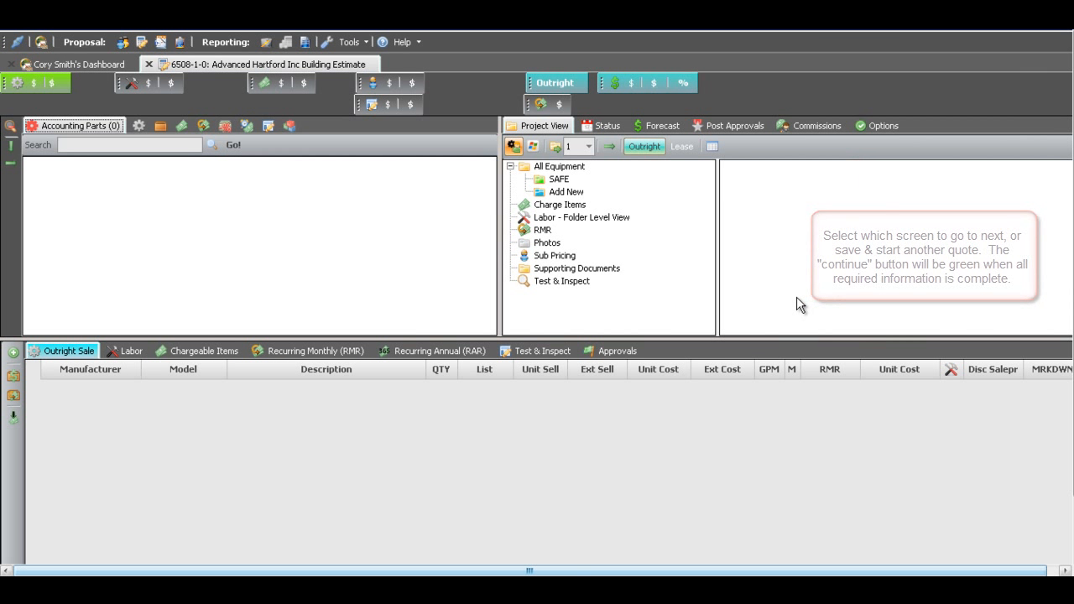
# - Rename the SAFE folder under All Equipment to "CCTV System Upgrade"
pyautogui.rightClick(560, 179)
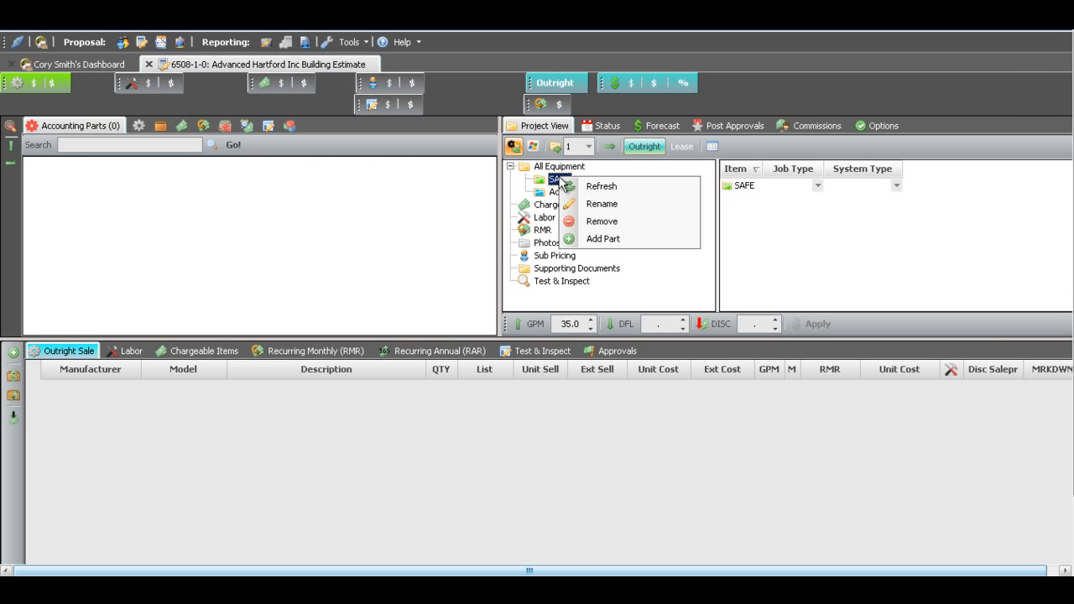
pyautogui.click(609, 208)
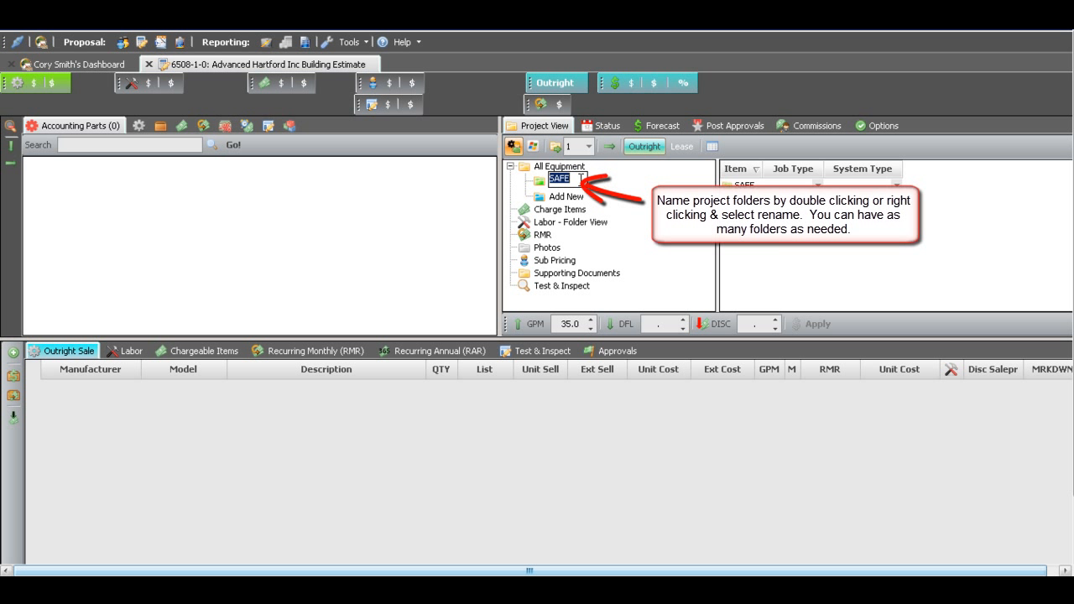
pyautogui.write('CCTV System Upgrade')
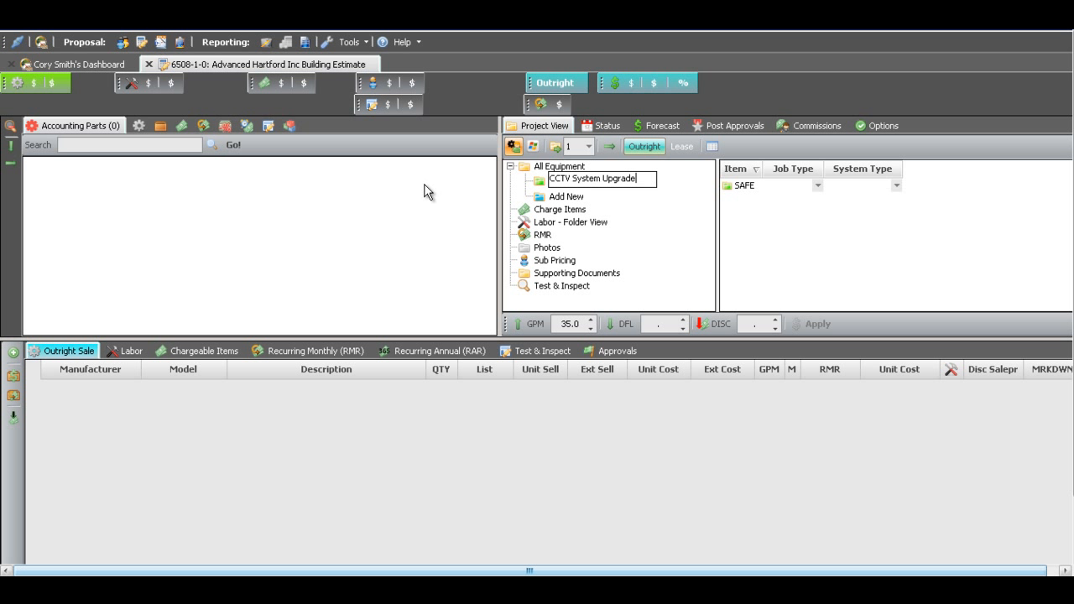
pyautogui.press('Return')
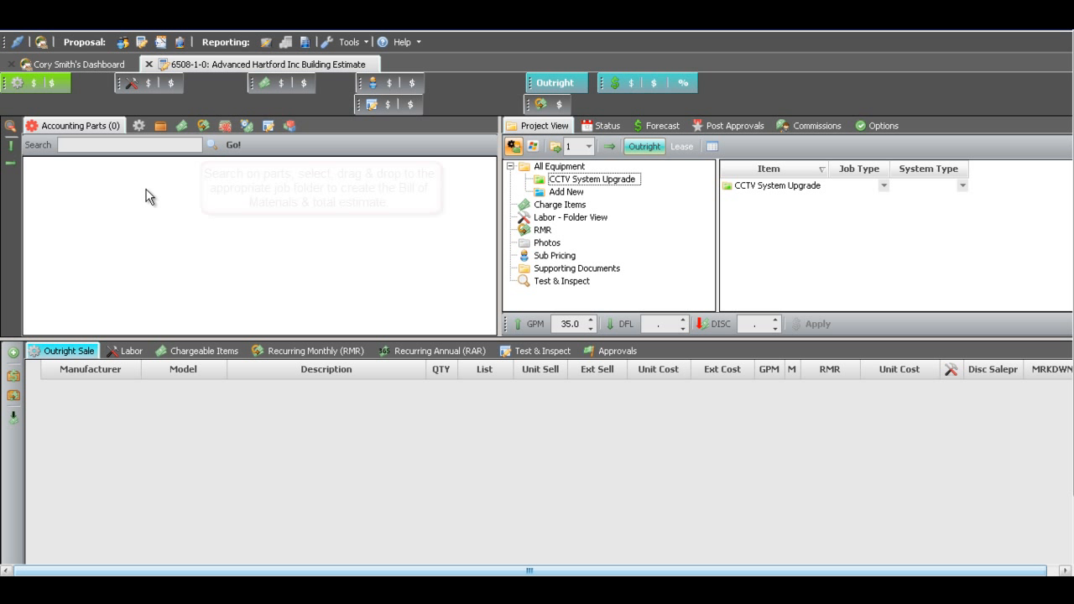
# - Search the accounting parts for "camera bosch color" and narrow the search by adding CAM940C
pyautogui.click(110, 144)
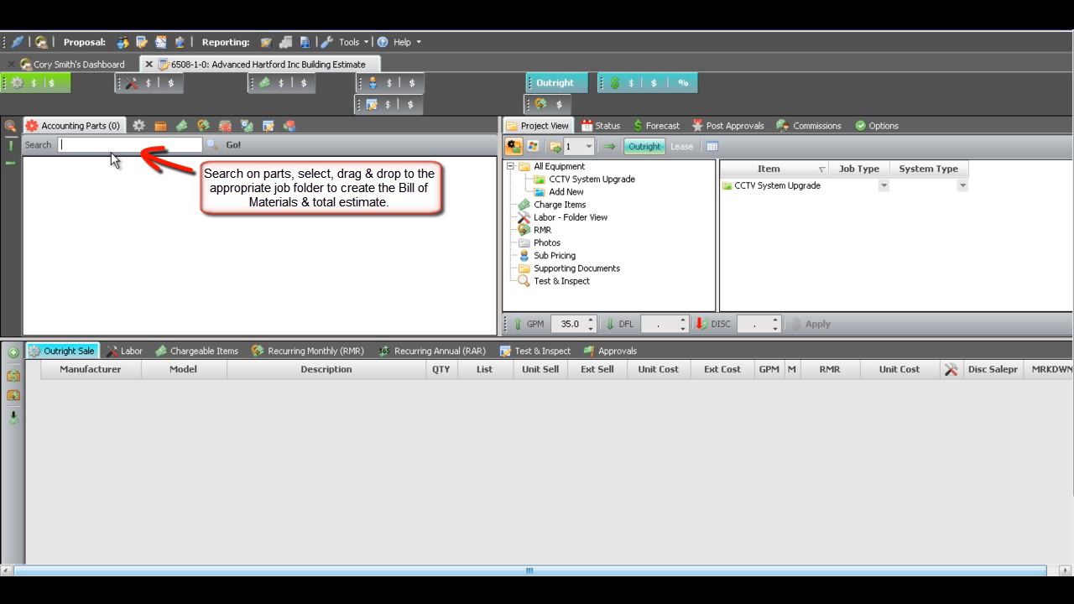
pyautogui.write('camera')
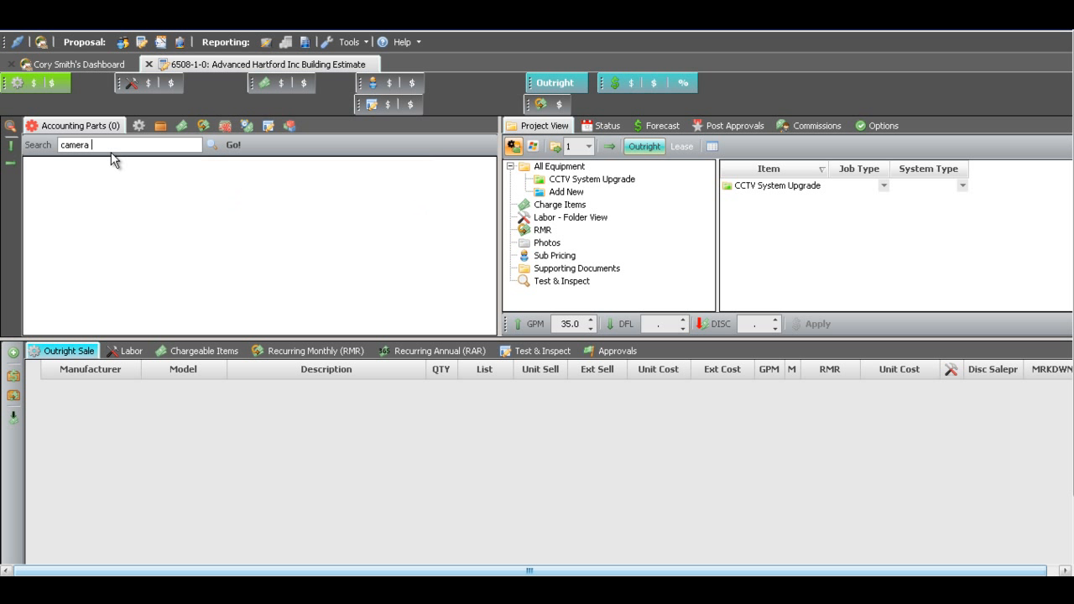
pyautogui.write(' bosch color')
pyautogui.click(218, 150)
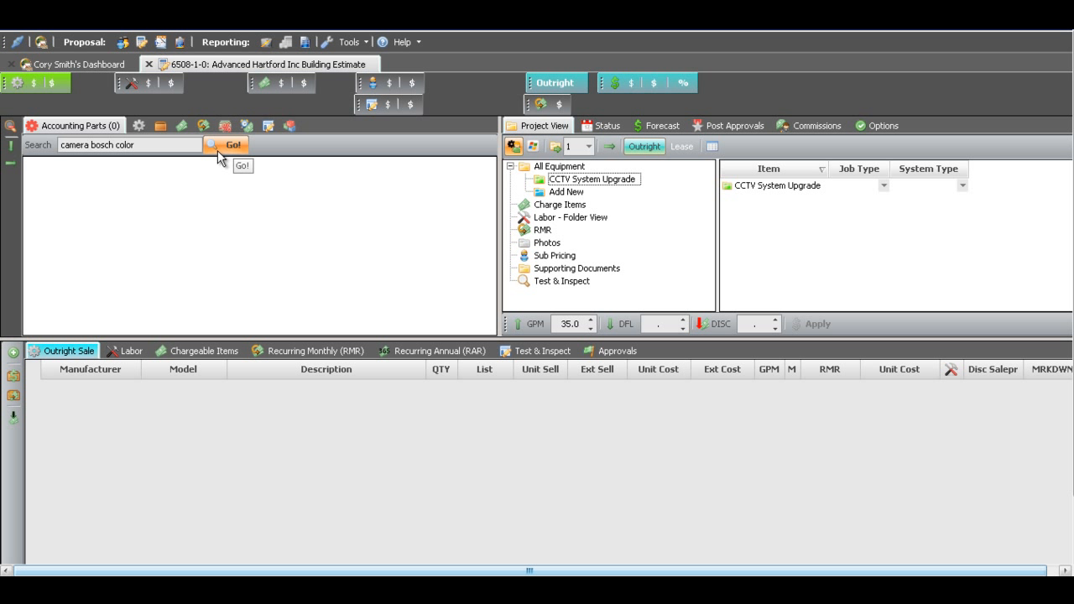
pyautogui.click(146, 145)
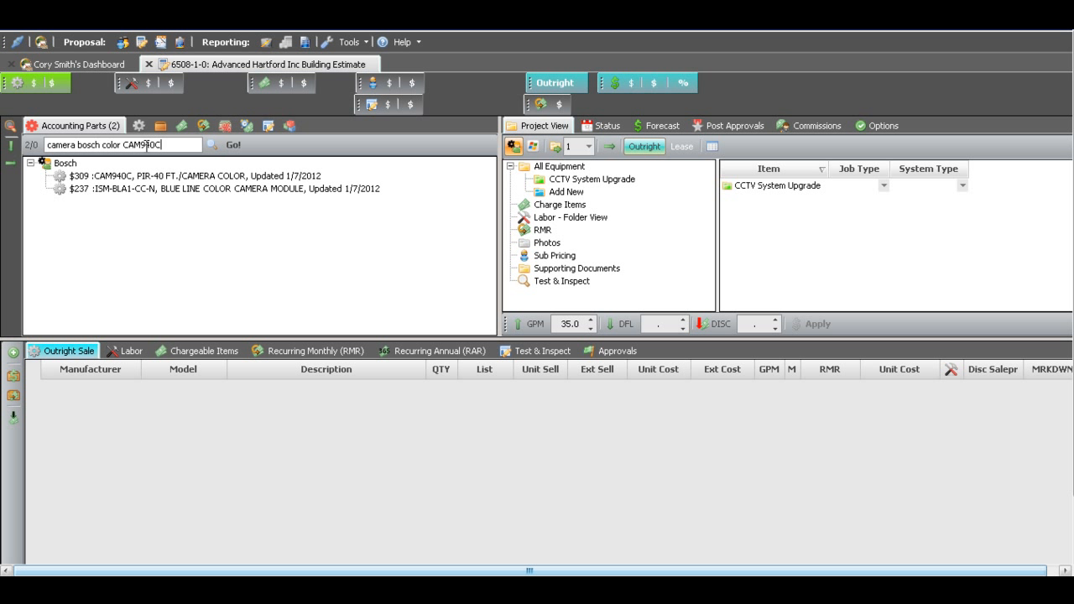
pyautogui.click(232, 145)
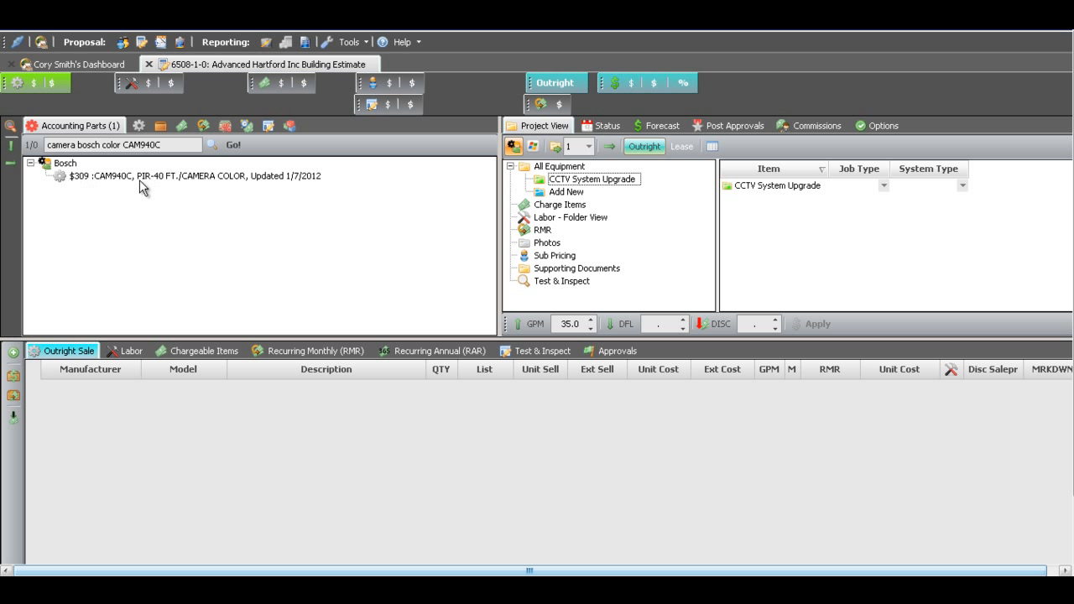
# - Add the Bosch CAM940C color camera to the CCTV System Upgrade folder with a quantity of 8
pyautogui.moveTo(144, 179); pyautogui.dragTo(570, 190)
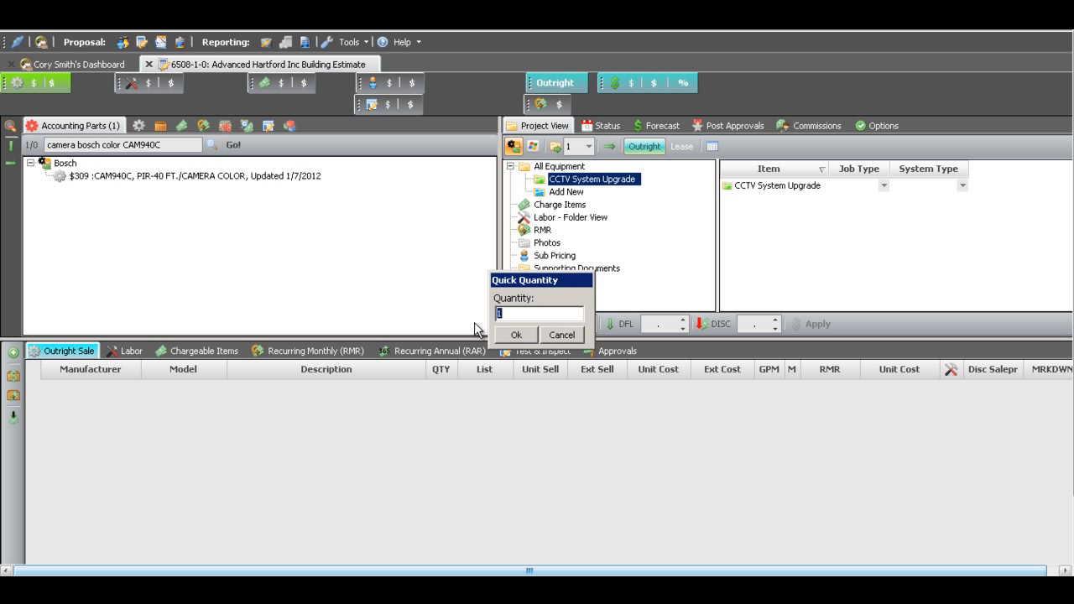
pyautogui.write('8')
pyautogui.click(515, 335)
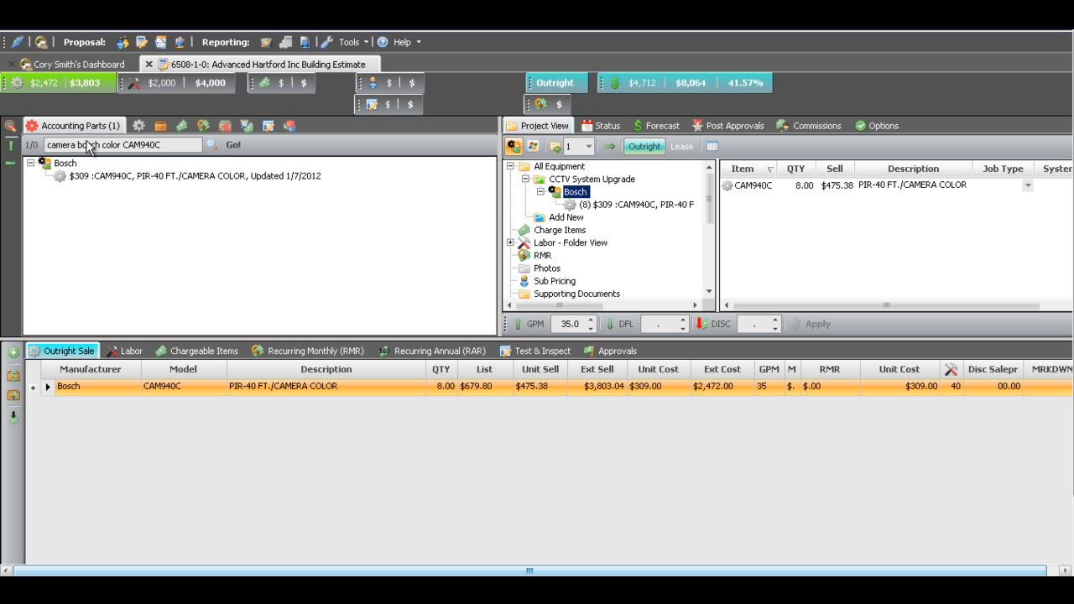
# - Broaden the accounting parts search to "camera bosch"
pyautogui.moveTo(107, 146); pyautogui.dragTo(177, 146)
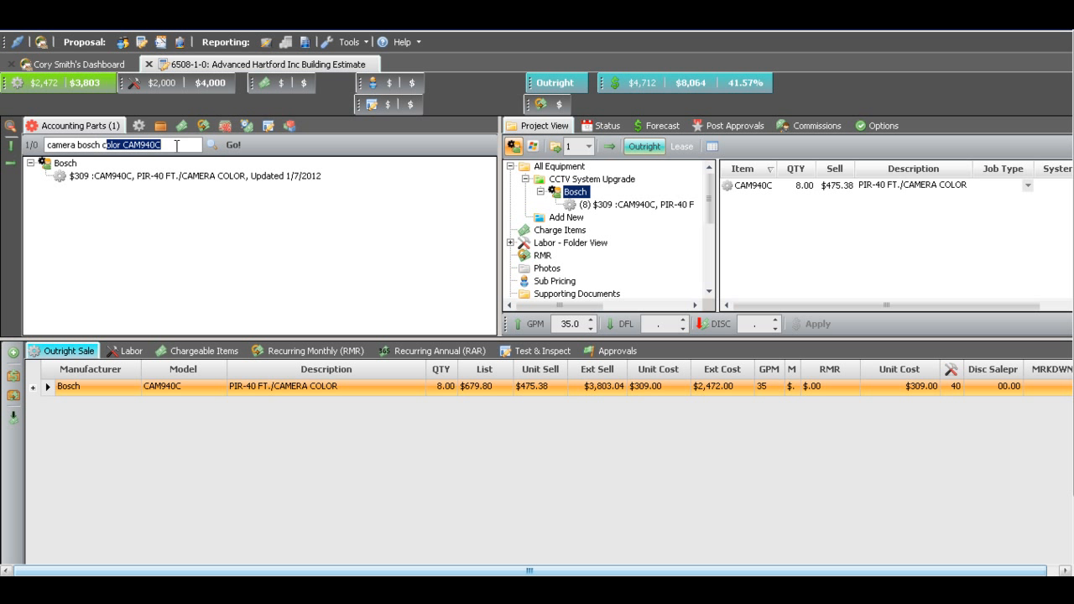
pyautogui.press('BackSpace')
pyautogui.press('BackSpace')
pyautogui.press('BackSpace')
pyautogui.press('Return')
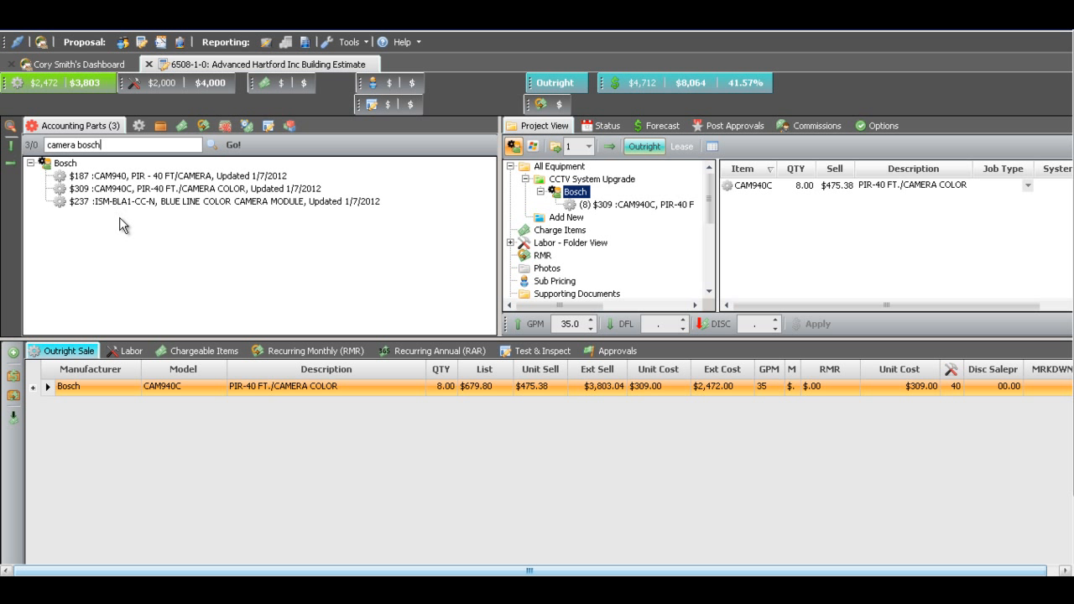
# - Add the Bosch CAM940 camera to the CCTV System Upgrade folder with a quantity of 6
pyautogui.moveTo(199, 180); pyautogui.dragTo(574, 183)
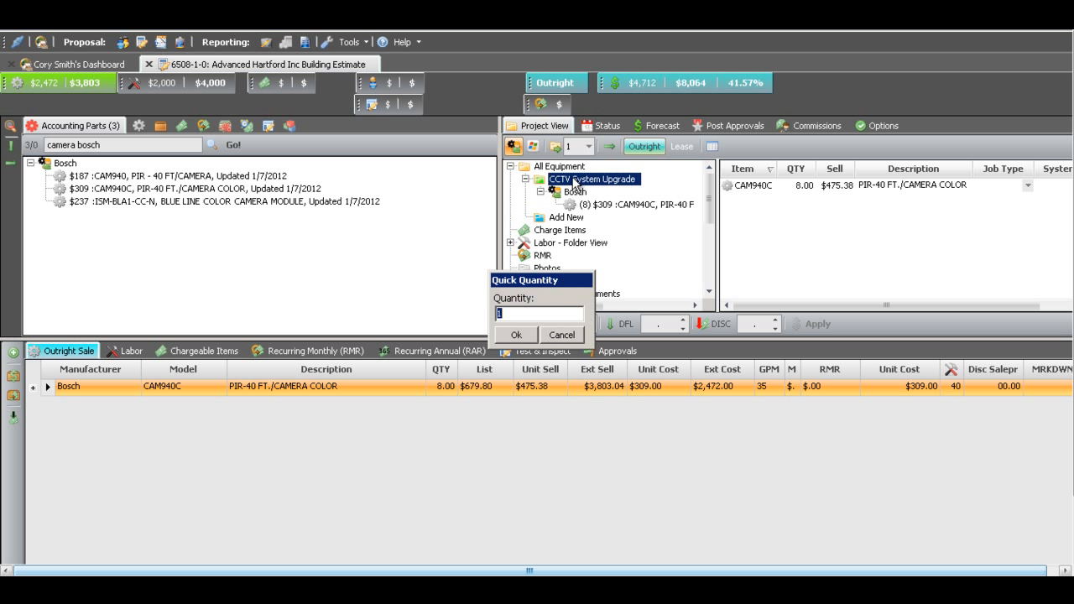
pyautogui.write('6')
pyautogui.click(518, 333)
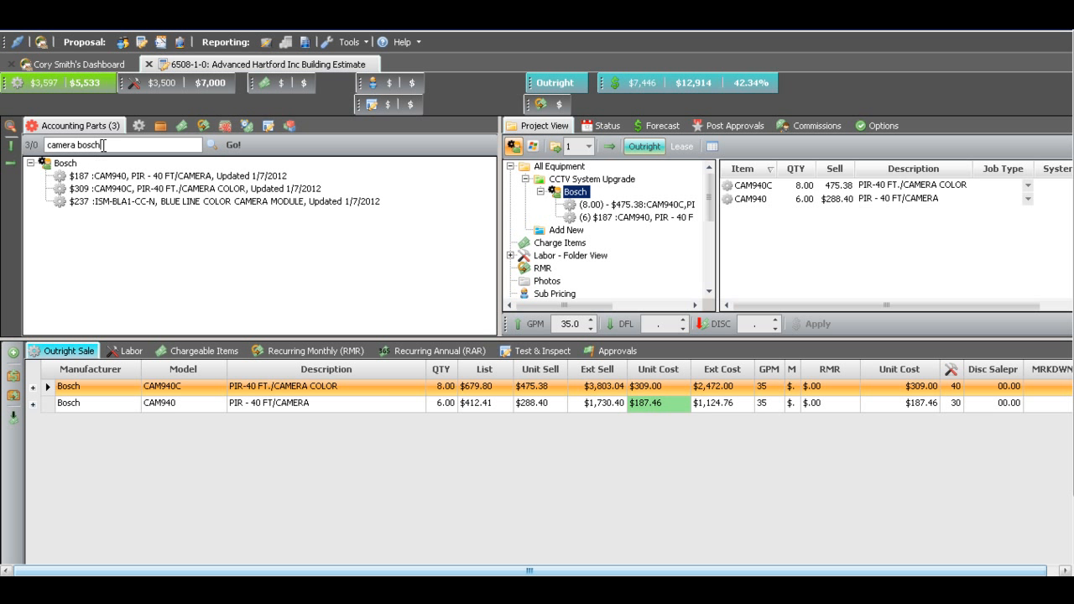
# - Search the accounting parts for "battery" and add the Bosch 60-619 lithium AA battery to the CCTV System Upgrade folder with a quantity of 4
pyautogui.moveTo(102, 145); pyautogui.dragTo(10, 149)
pyautogui.write('bat')
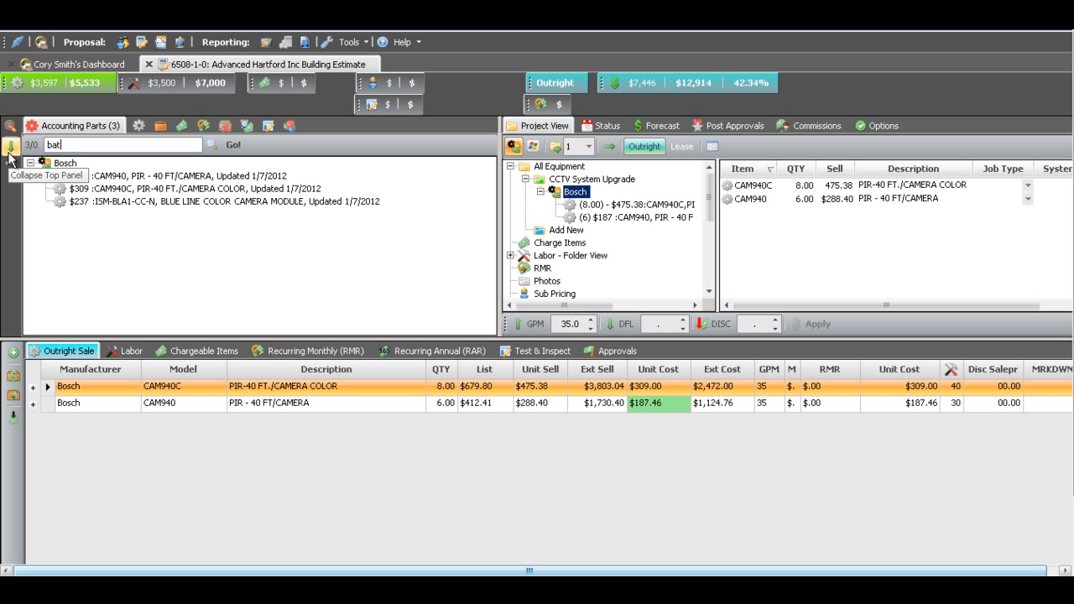
pyautogui.press('Return')
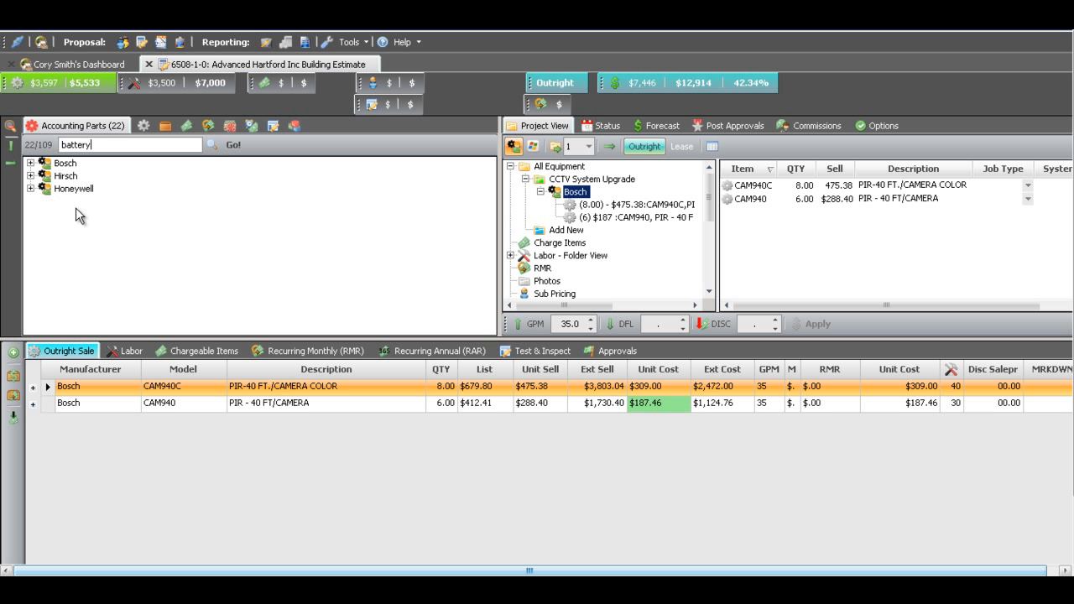
pyautogui.click(30, 162)
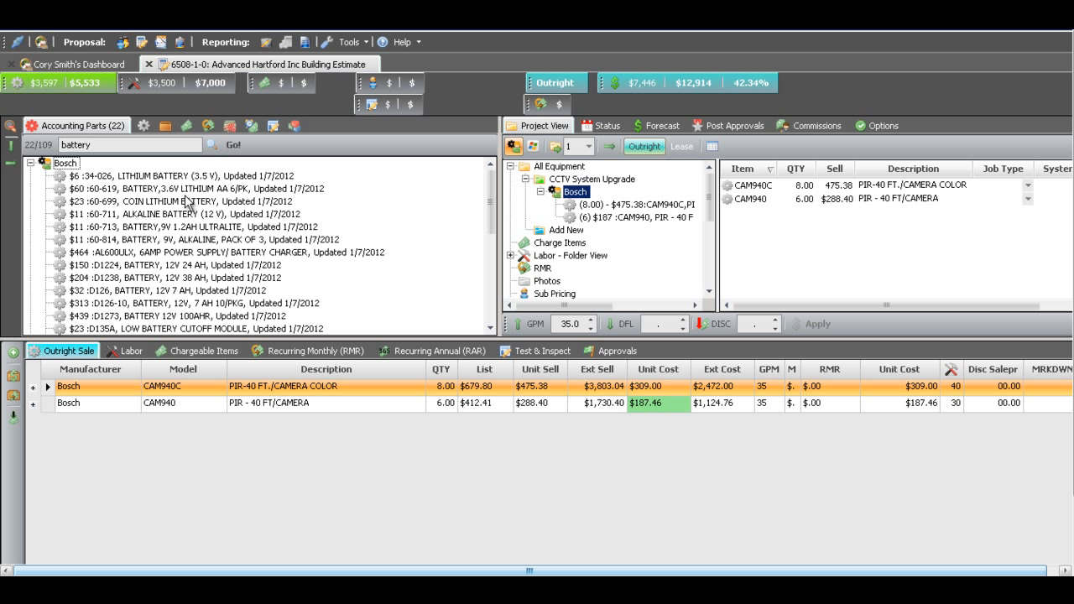
pyautogui.moveTo(182, 188); pyautogui.dragTo(557, 187)
pyautogui.click(516, 335)
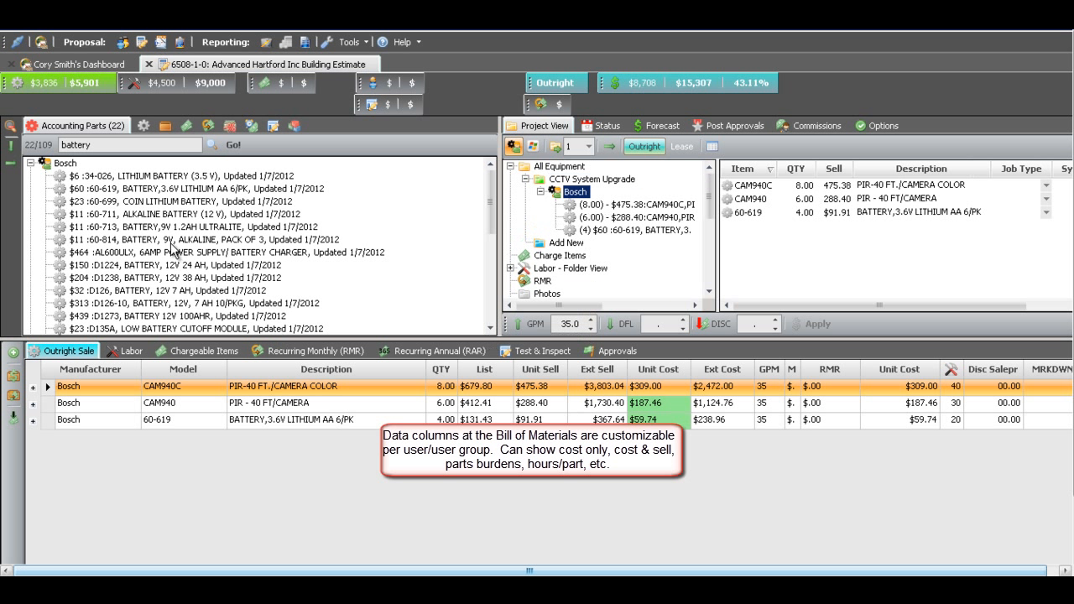
# - Add the CCTV/Sedona package to the CCTV System Upgrade folder with quantity 2 as an Outright Sale, and review its RMR and charge items
pyautogui.click(164, 126)
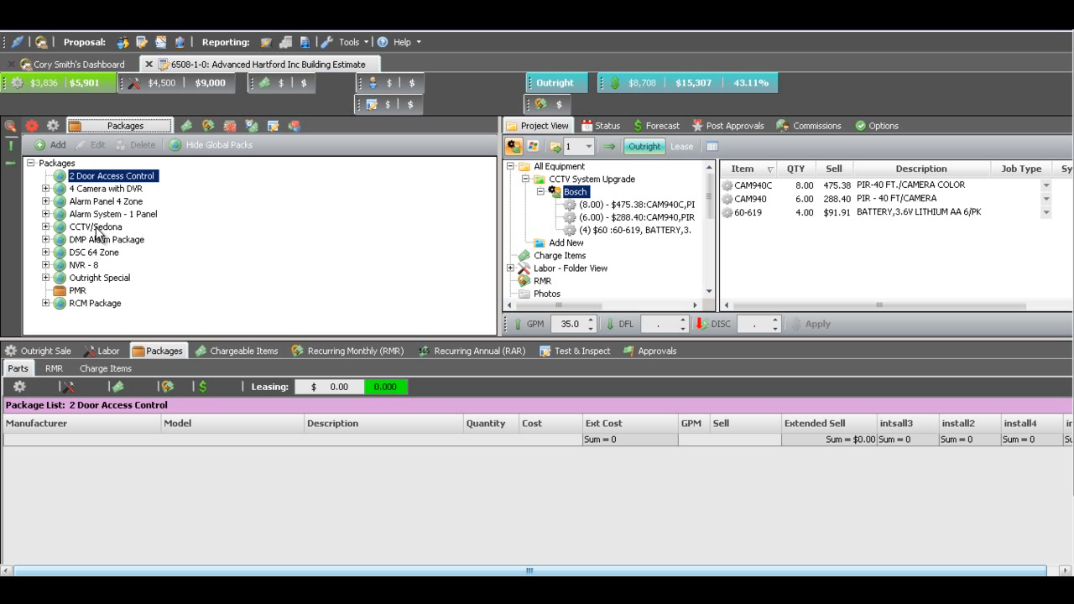
pyautogui.moveTo(93, 228); pyautogui.dragTo(566, 182)
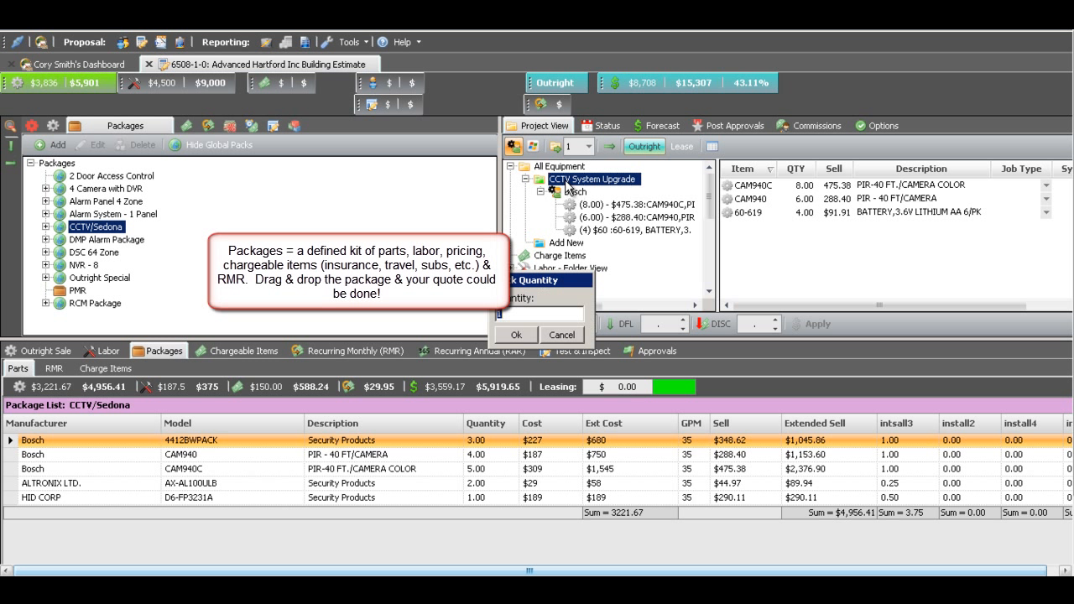
pyautogui.click(519, 335)
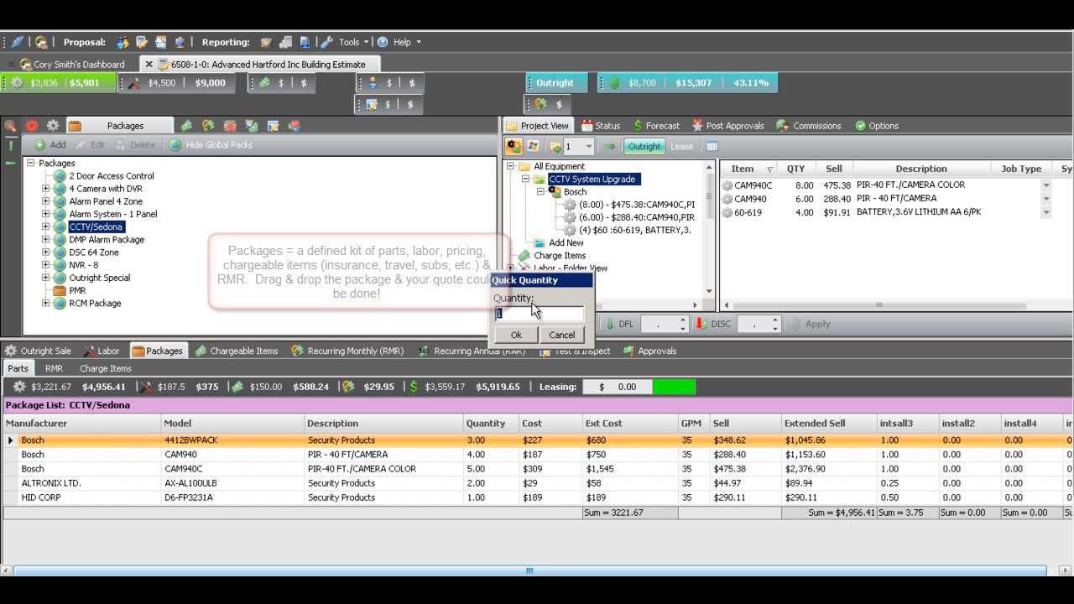
pyautogui.write('2')
pyautogui.click(518, 335)
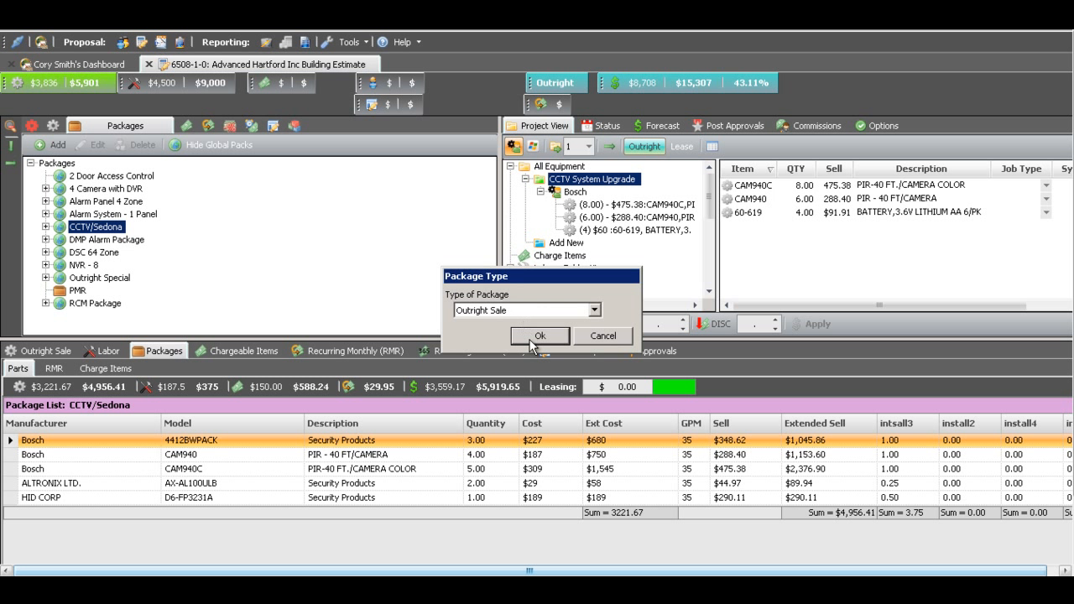
pyautogui.click(537, 335)
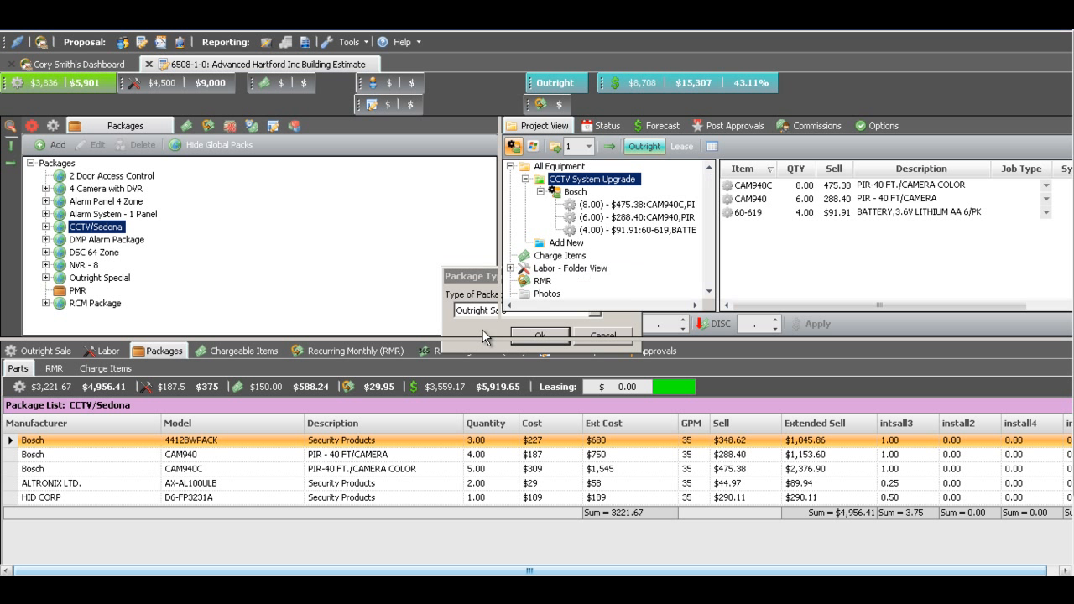
pyautogui.click(53, 371)
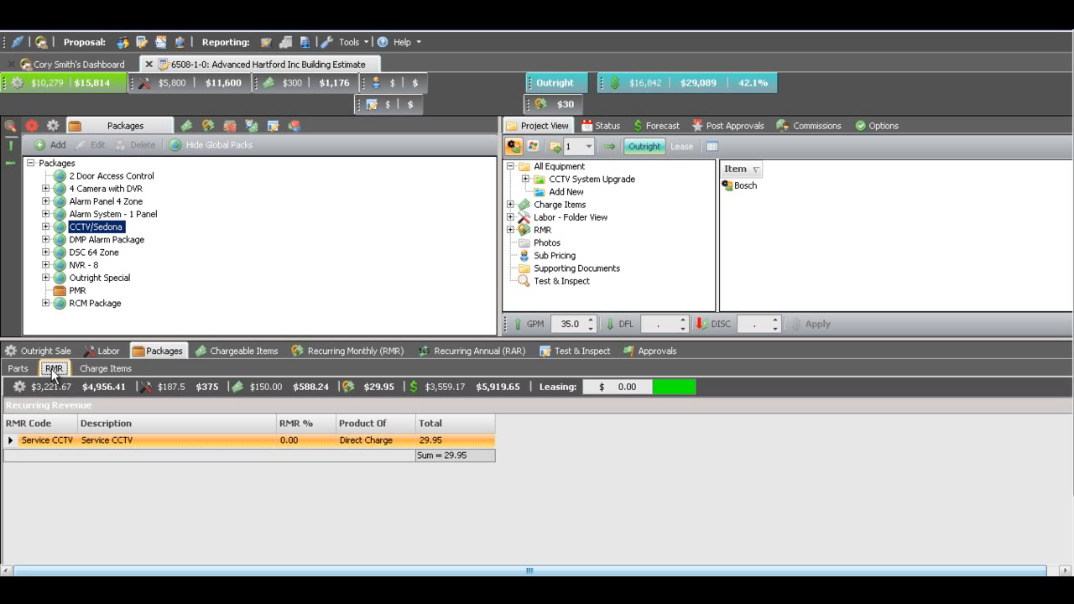
pyautogui.click(114, 371)
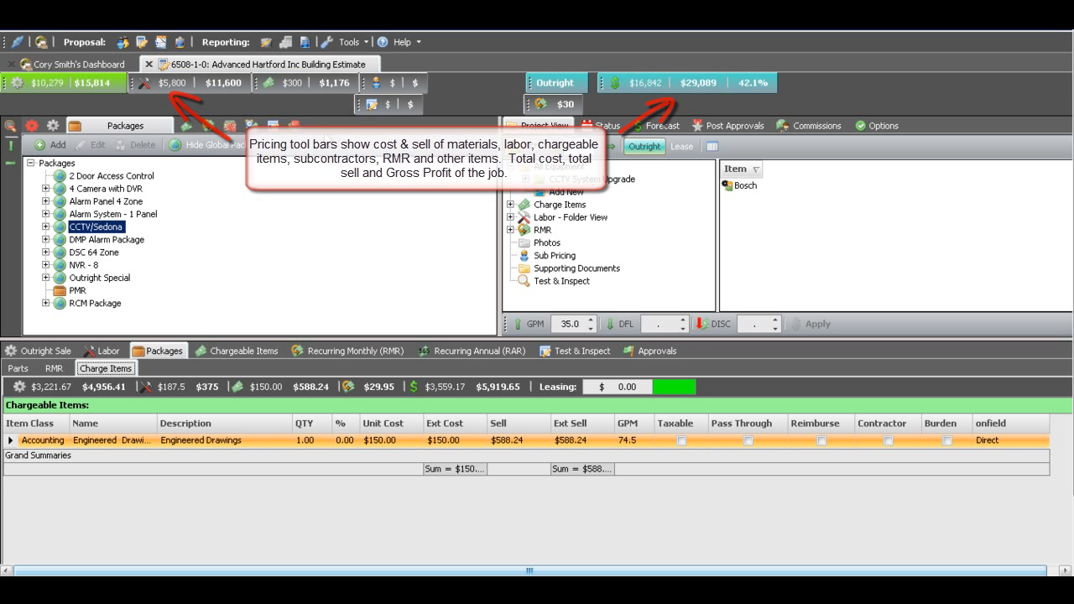
# - Search the charge items for "sub" and add one Subcontractor Labor item to the CCTV System Upgrade folder
pyautogui.click(186, 130)
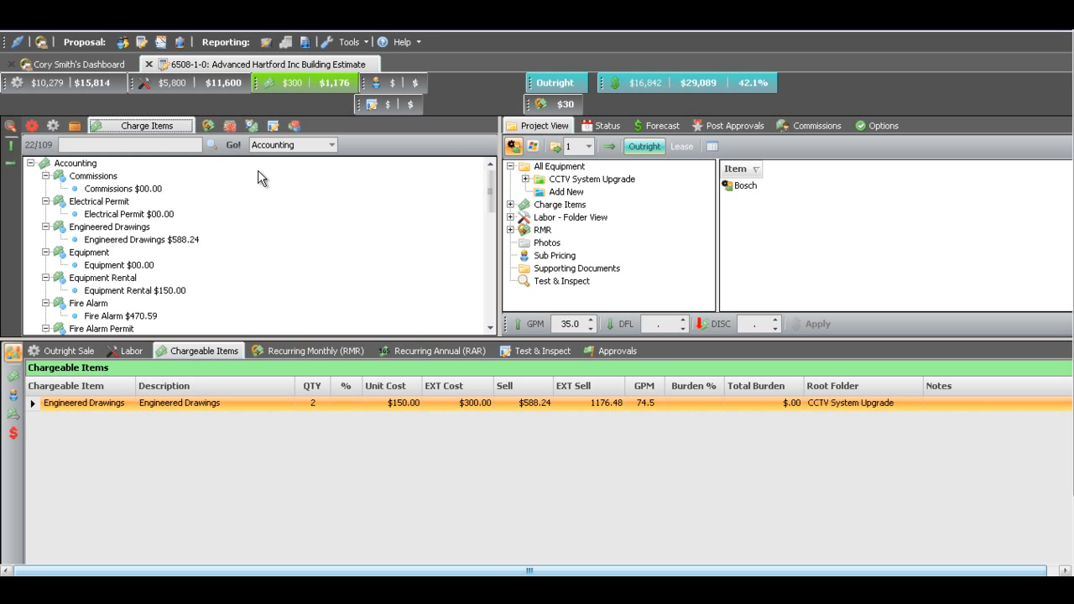
pyautogui.click(160, 145)
pyautogui.write('sub')
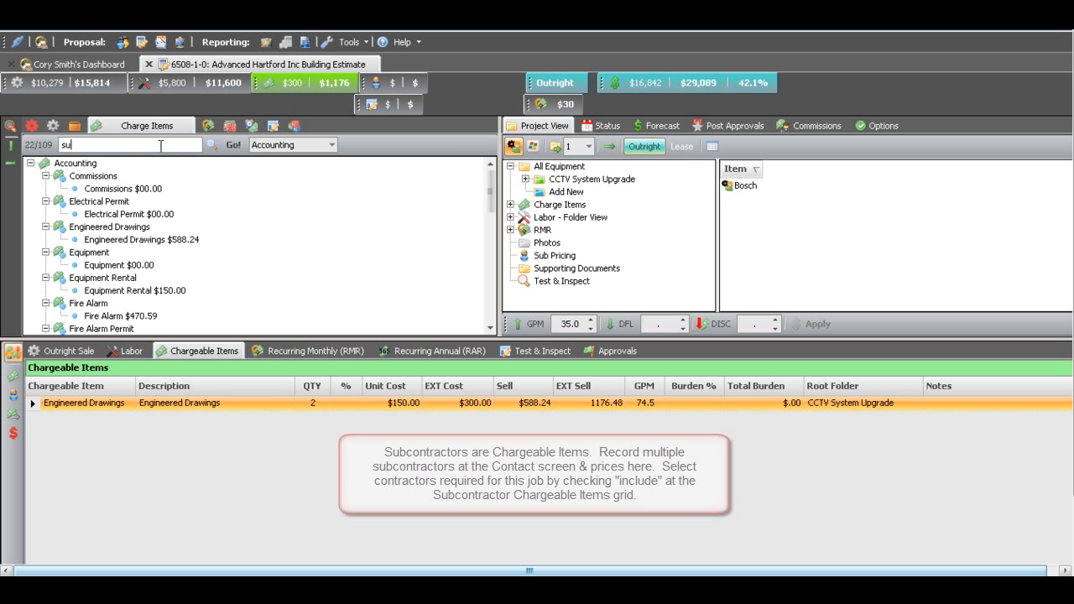
pyautogui.click(228, 146)
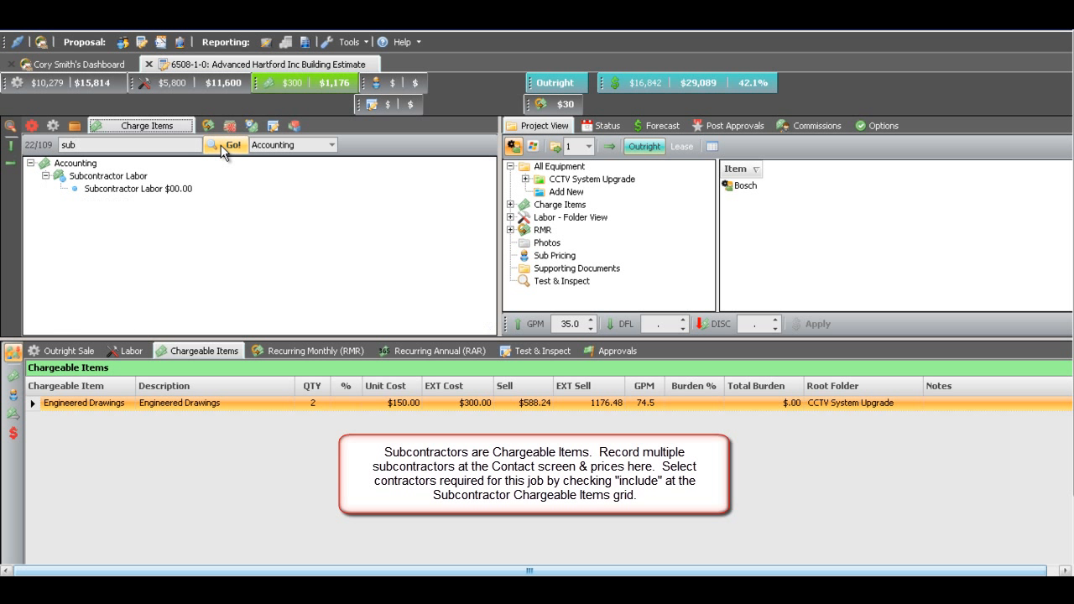
pyautogui.moveTo(140, 191); pyautogui.dragTo(575, 195)
pyautogui.click(516, 335)
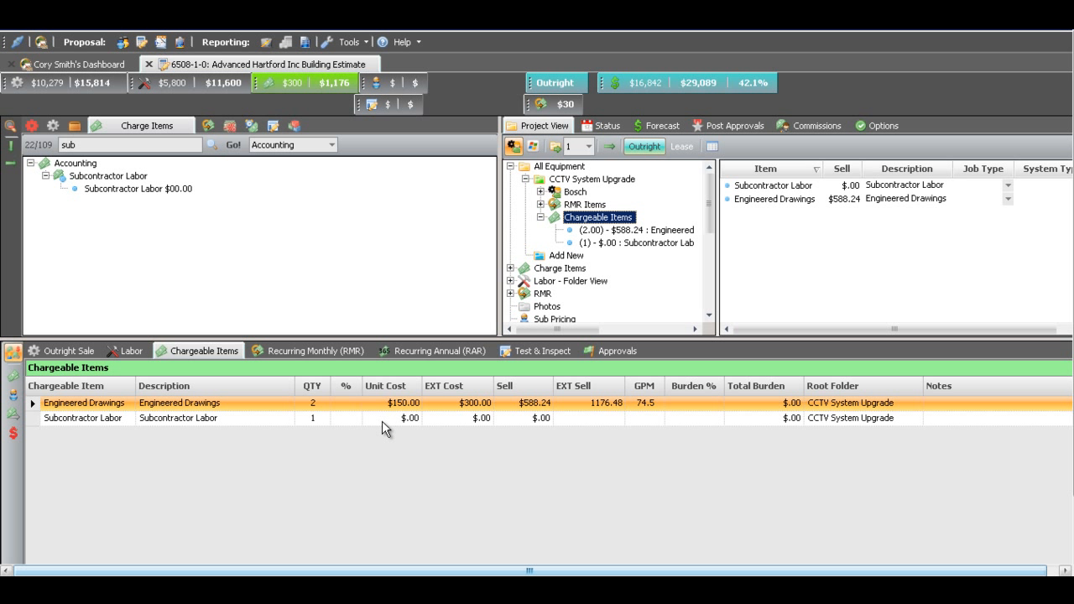
# - Set the Subcontractor Labor unit cost to 3500 and open the Engineered Drawings gross profit margin for editing
pyautogui.click(390, 420)
pyautogui.write('35')
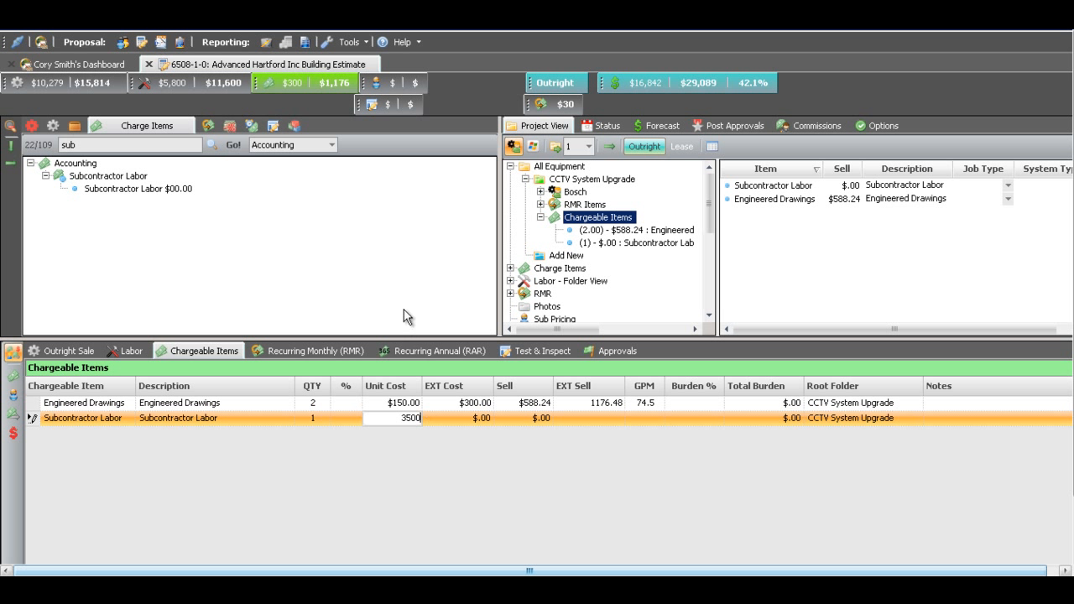
pyautogui.click(599, 418)
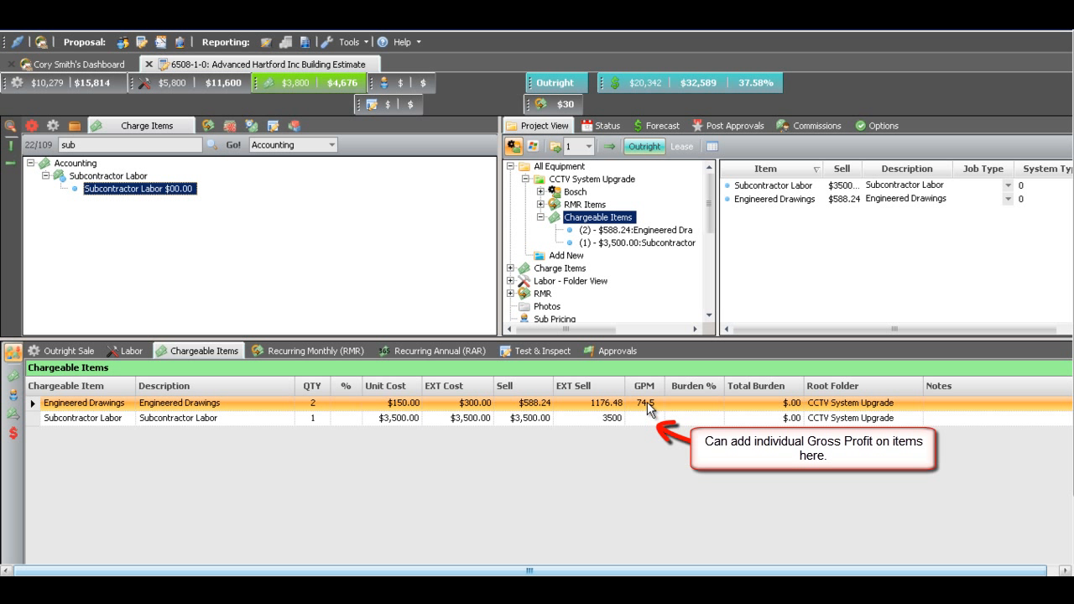
pyautogui.click(647, 403)
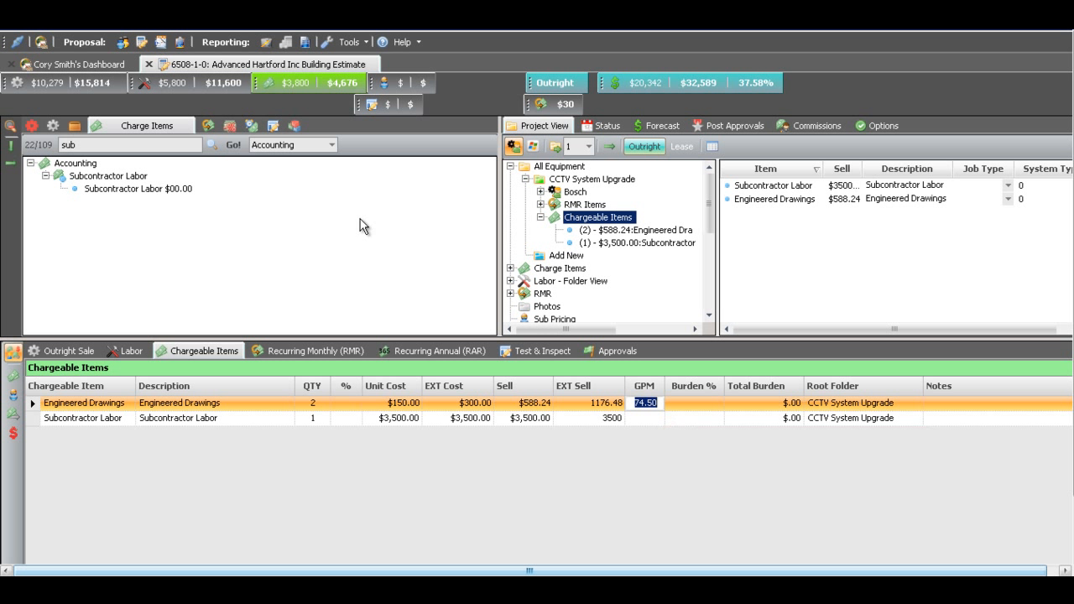
# - Add 16 Drawings hours and 32 Project Mgmt hours to the labor schedule of the CCTV System Upgrade
pyautogui.click(126, 351)
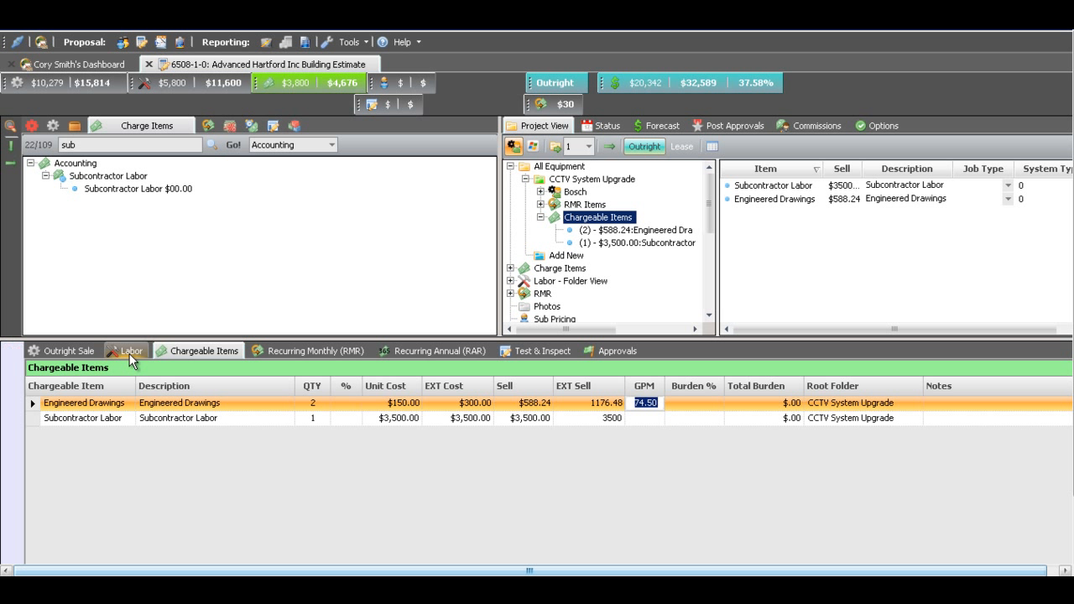
pyautogui.click(102, 371)
pyautogui.click(146, 371)
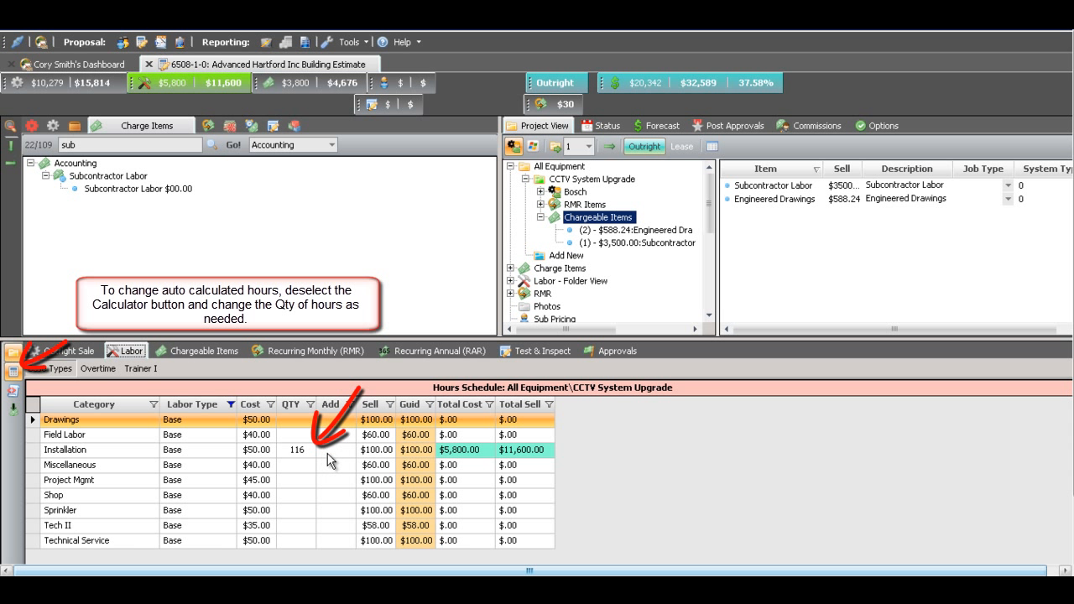
pyautogui.click(334, 419)
pyautogui.write('16')
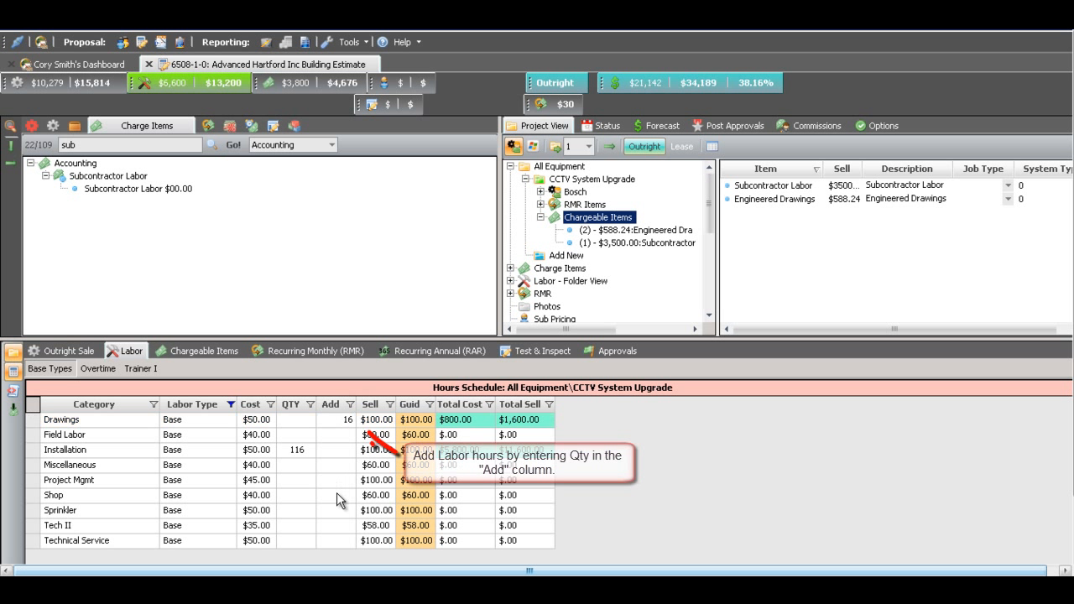
pyautogui.click(340, 480)
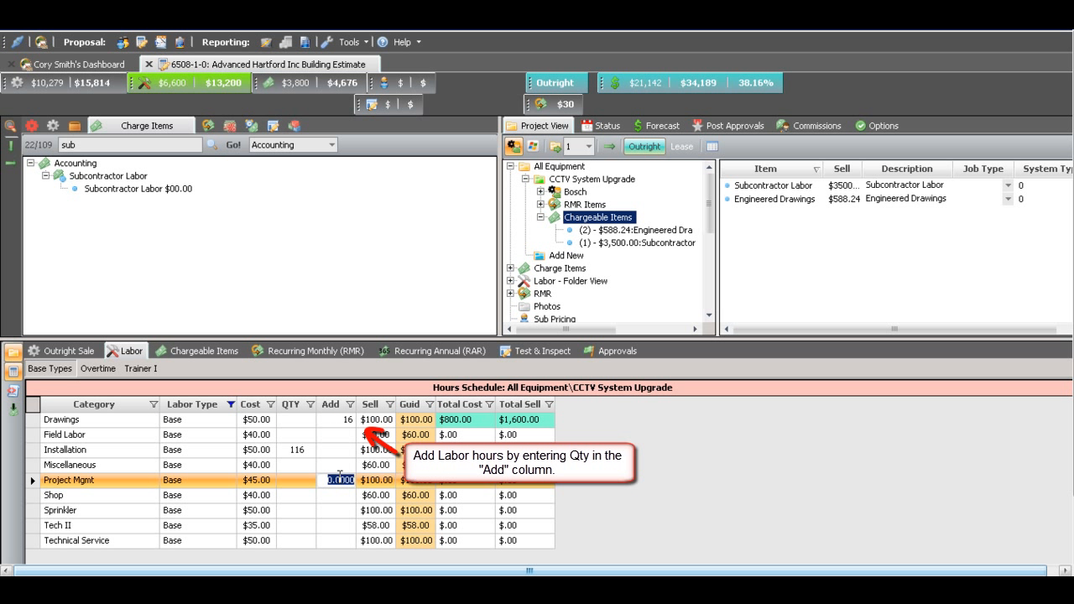
pyautogui.write('32')
pyautogui.click(350, 223)
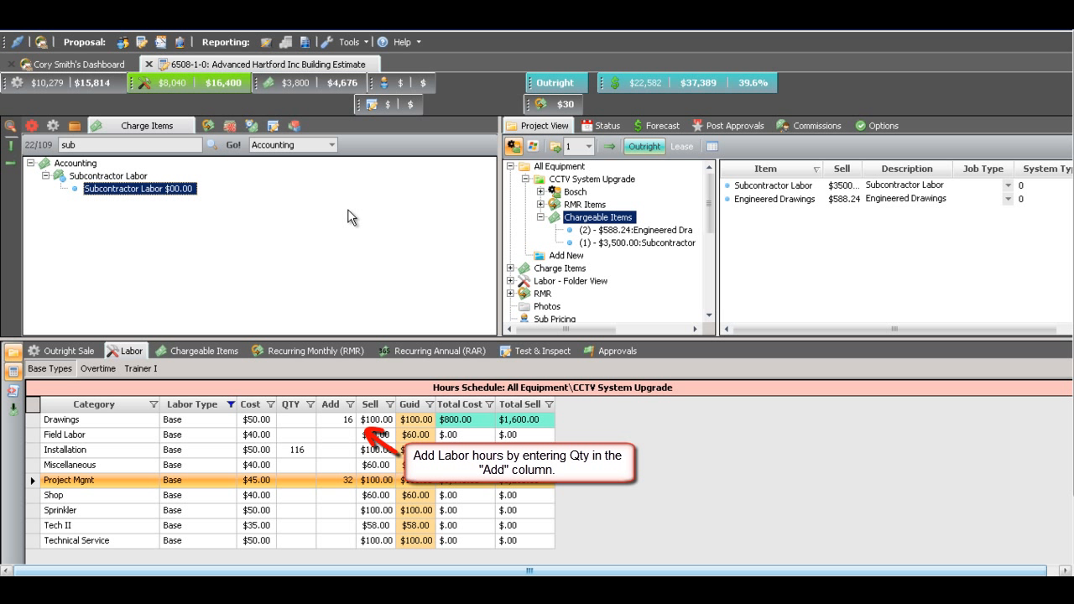
# - Recalculate the estimate at a new GP of 35% across materials, labor and chargeable items, with labor sell change at 80%
pyautogui.click(186, 351)
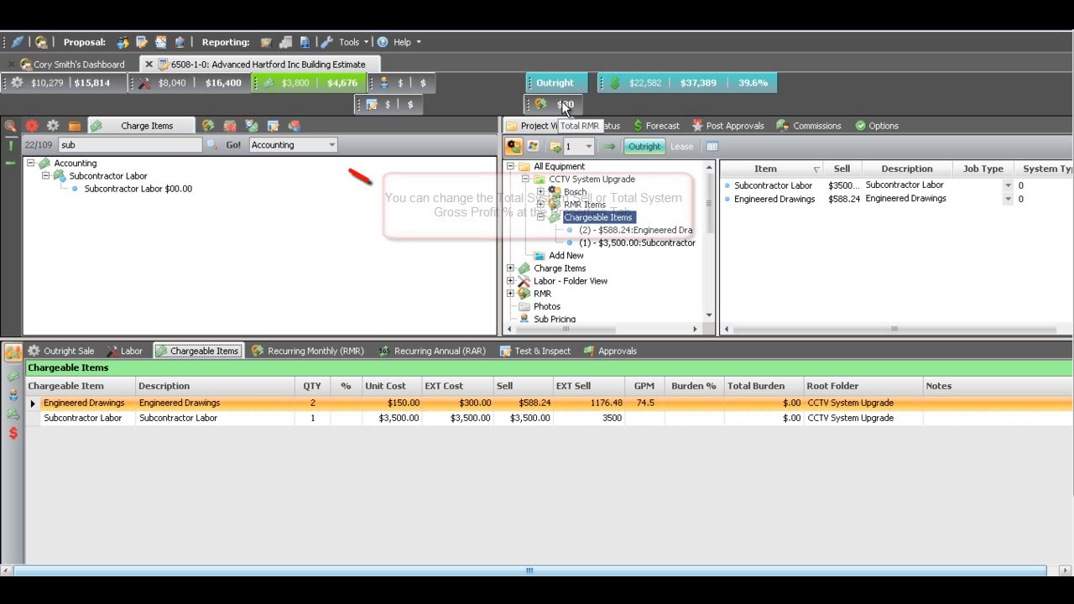
pyautogui.click(294, 125)
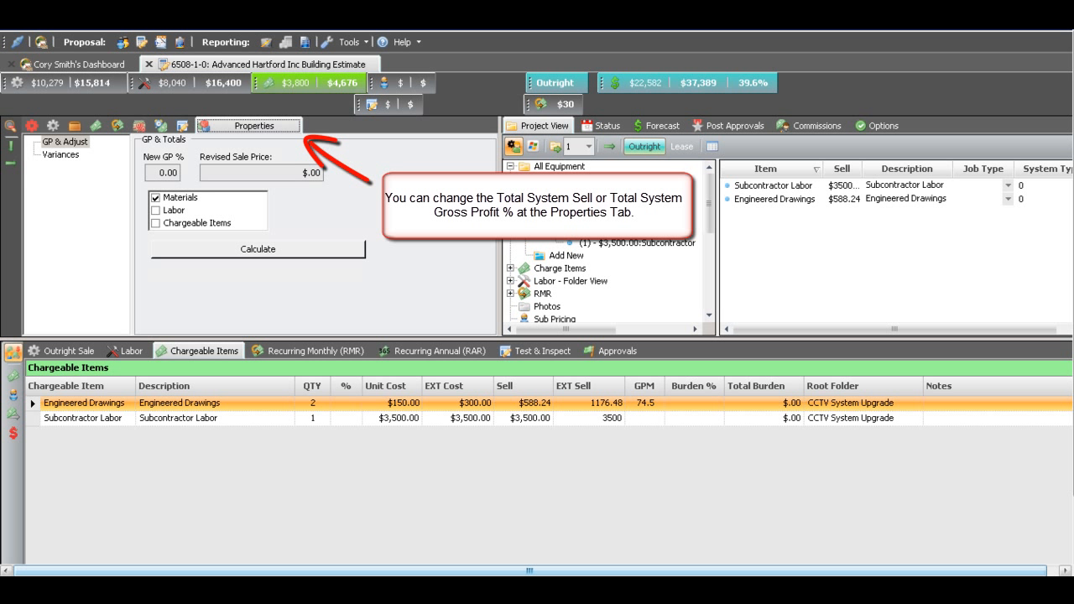
pyautogui.click(157, 172)
pyautogui.moveTo(157, 172); pyautogui.dragTo(182, 173)
pyautogui.write('35')
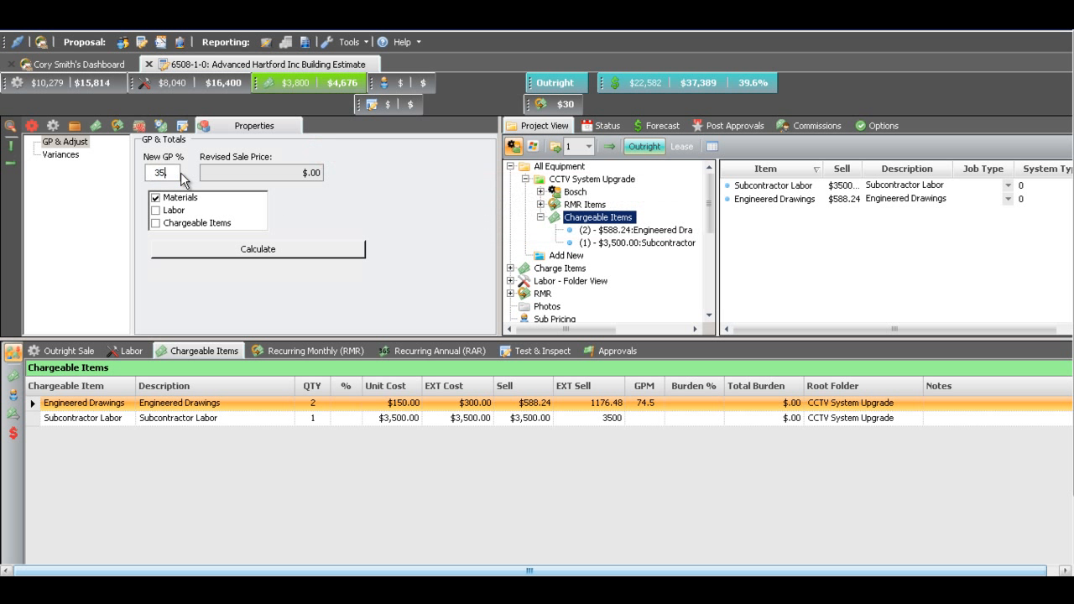
pyautogui.click(156, 210)
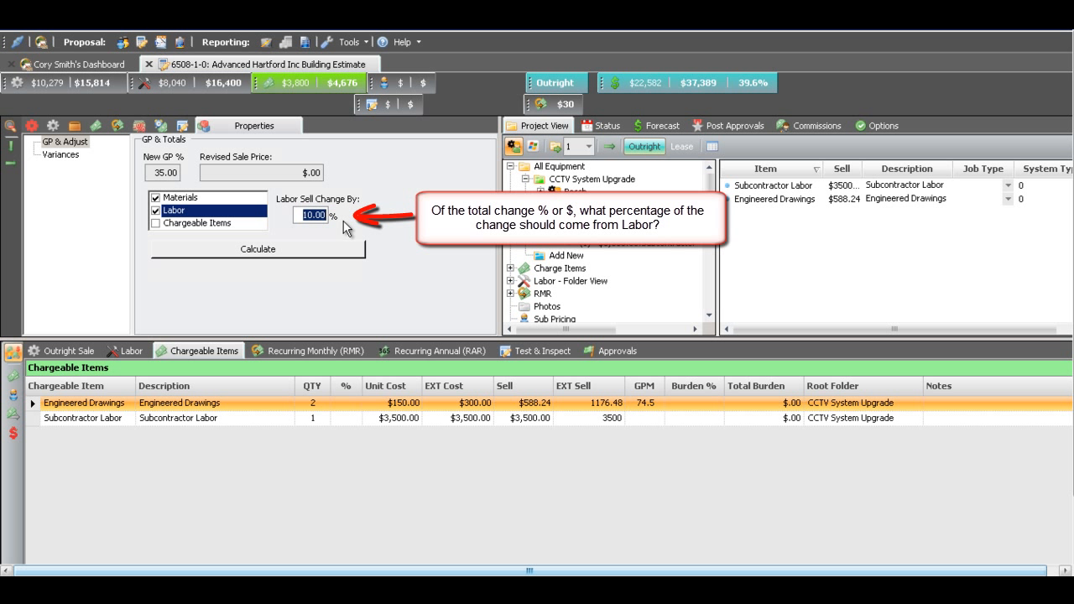
pyautogui.write('80')
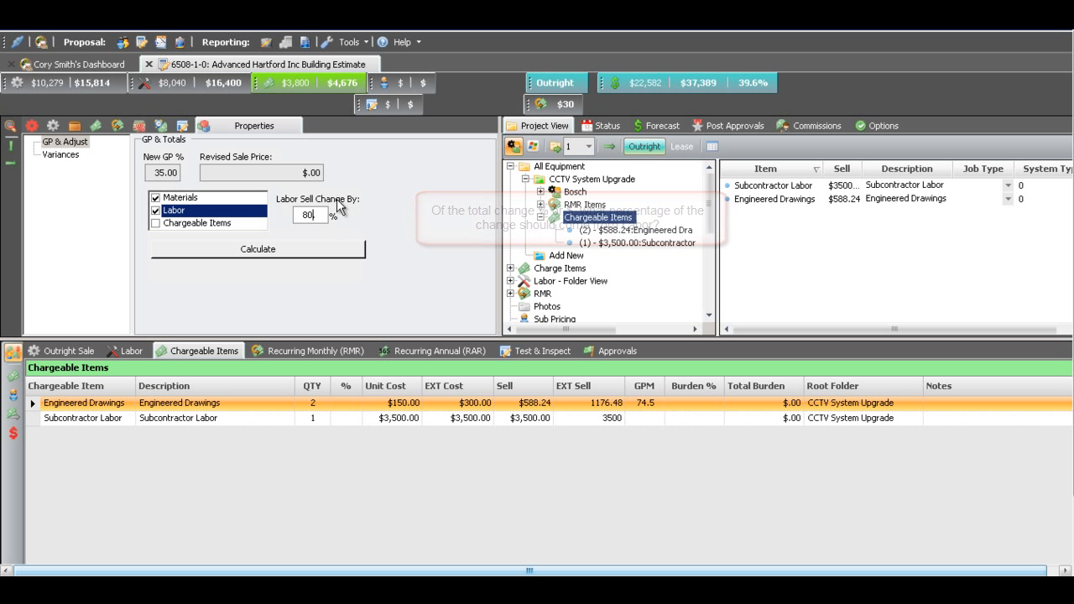
pyautogui.click(155, 224)
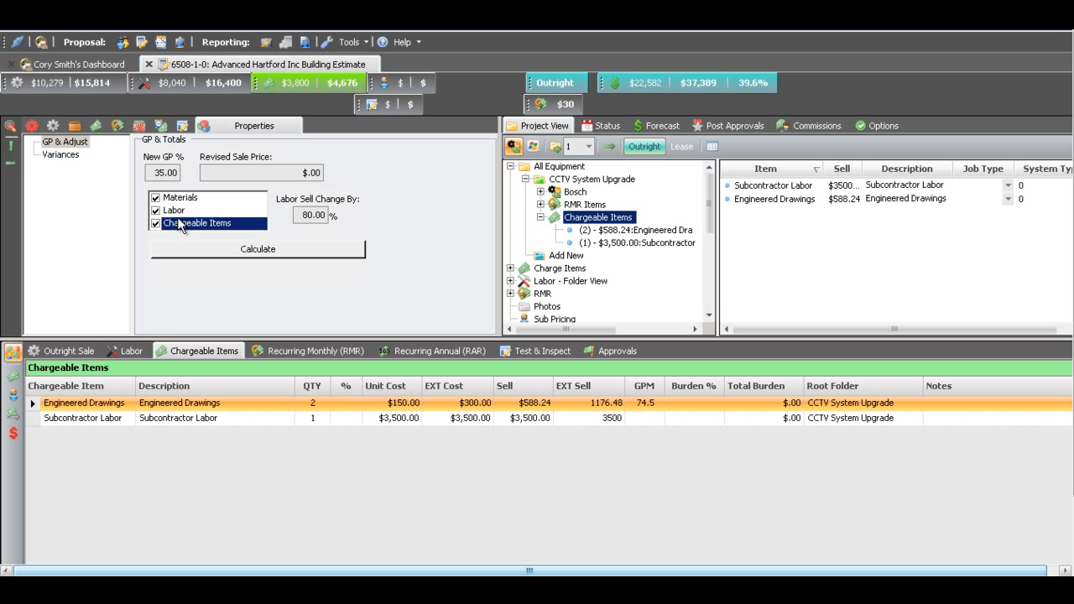
pyautogui.click(276, 249)
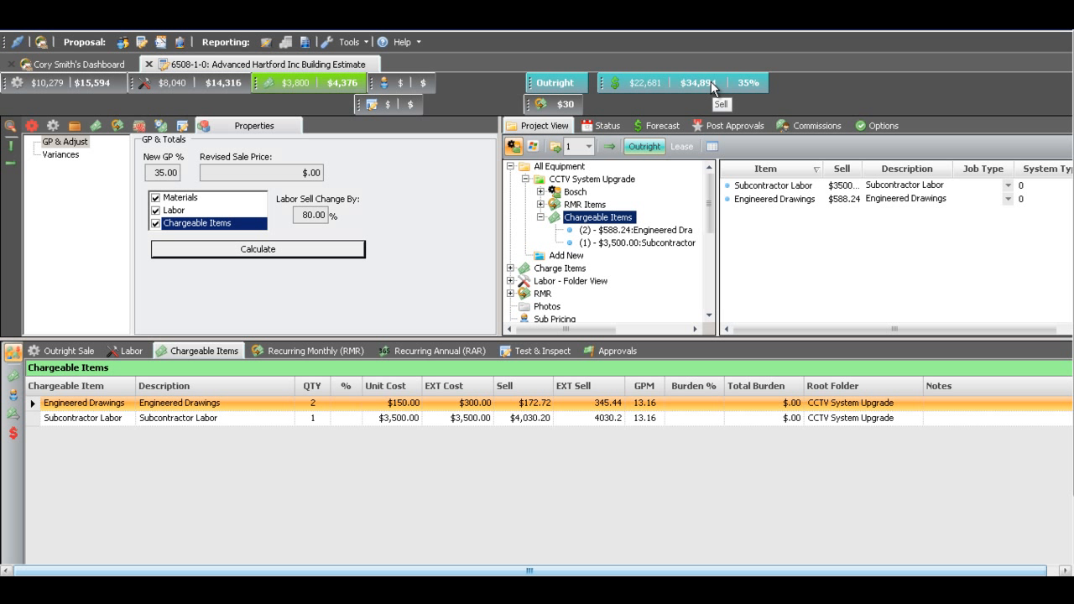
# - Create a quote package named "Adv -1" with the title "Hartford Building CCTV System Upgrade" from the Default Proposal Document template
pyautogui.click(162, 43)
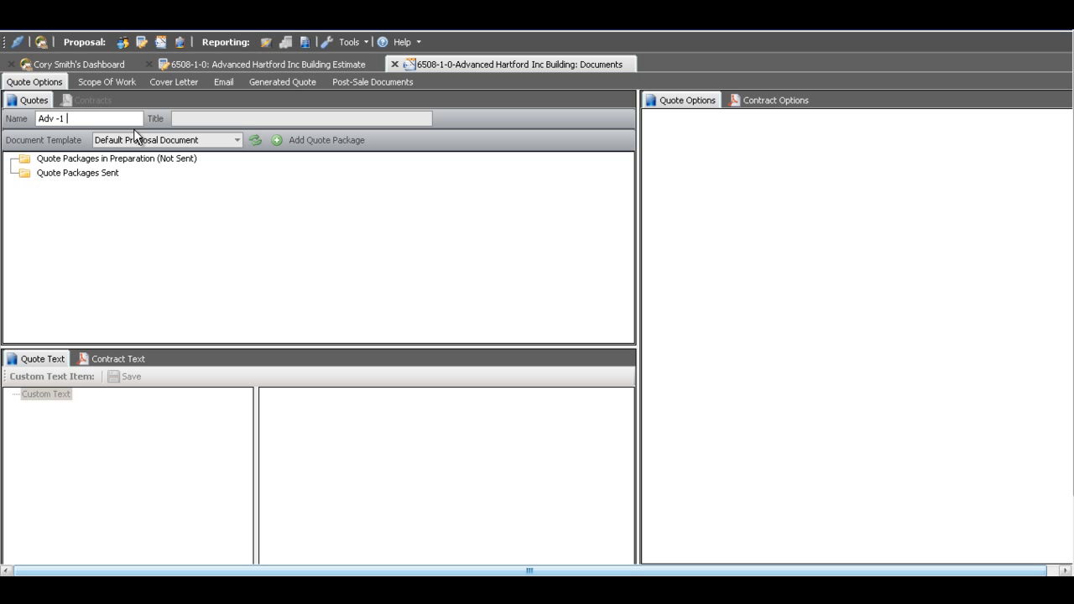
pyautogui.click(197, 115)
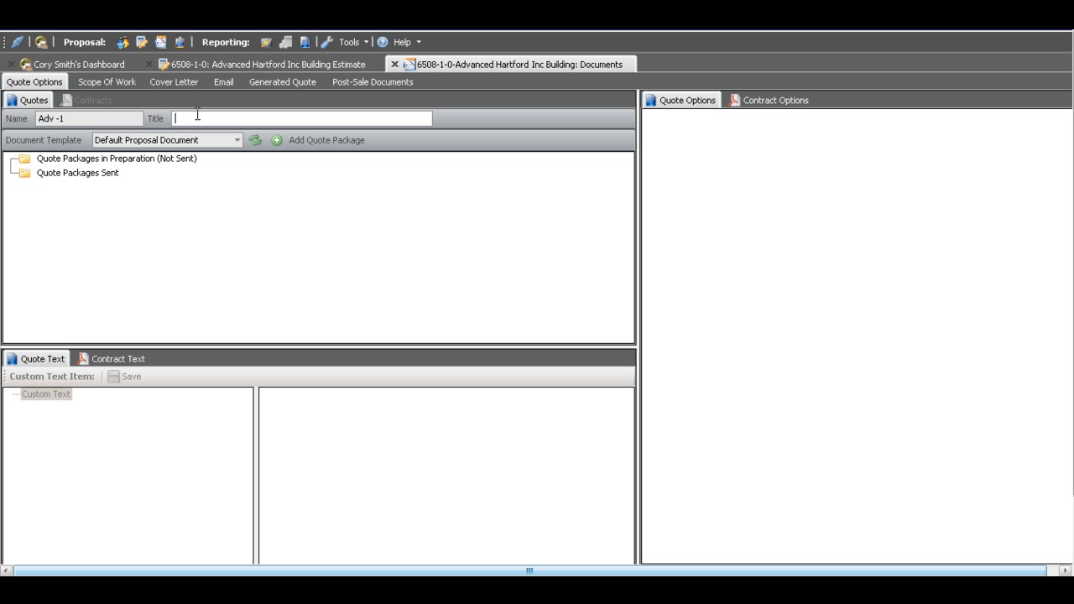
pyautogui.write('Hartford Build')
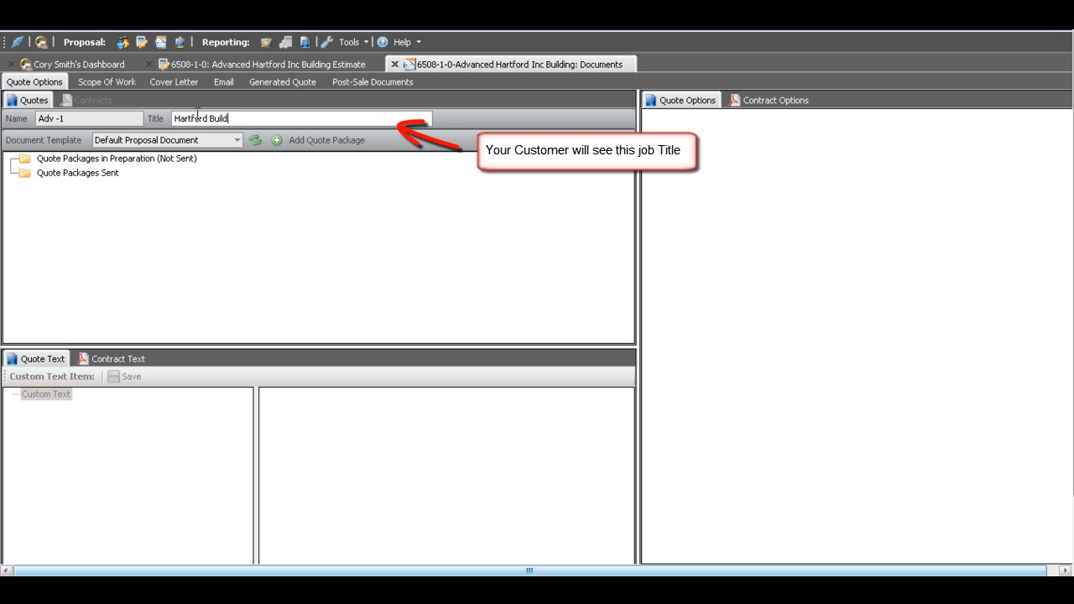
pyautogui.write('ing CCTV S')
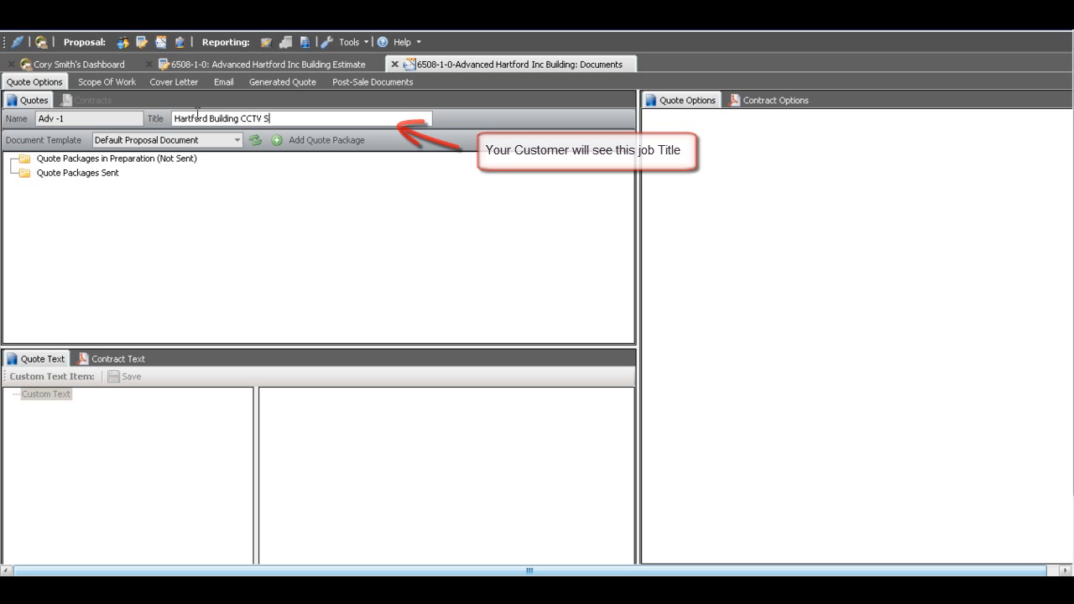
pyautogui.write('ystem Upgra')
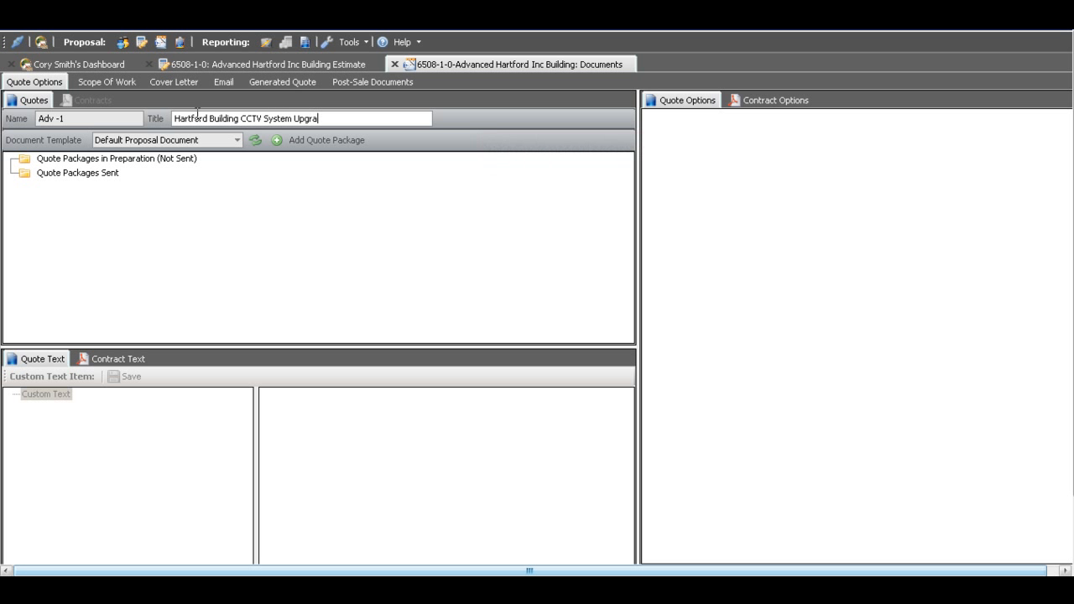
pyautogui.write('de')
pyautogui.click(276, 140)
pyautogui.click(41, 174)
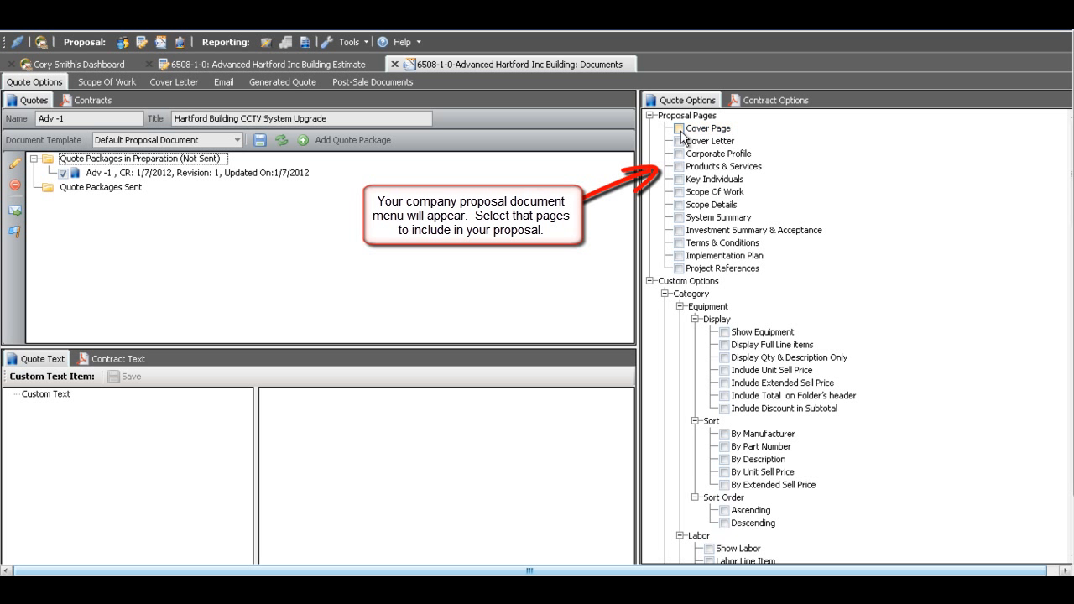
# - Include the Cover Page, Cover Letter, Products & Services, Scope Of Work, System Summary and Investment Summary & Acceptance pages in the proposal
pyautogui.click(678, 129)
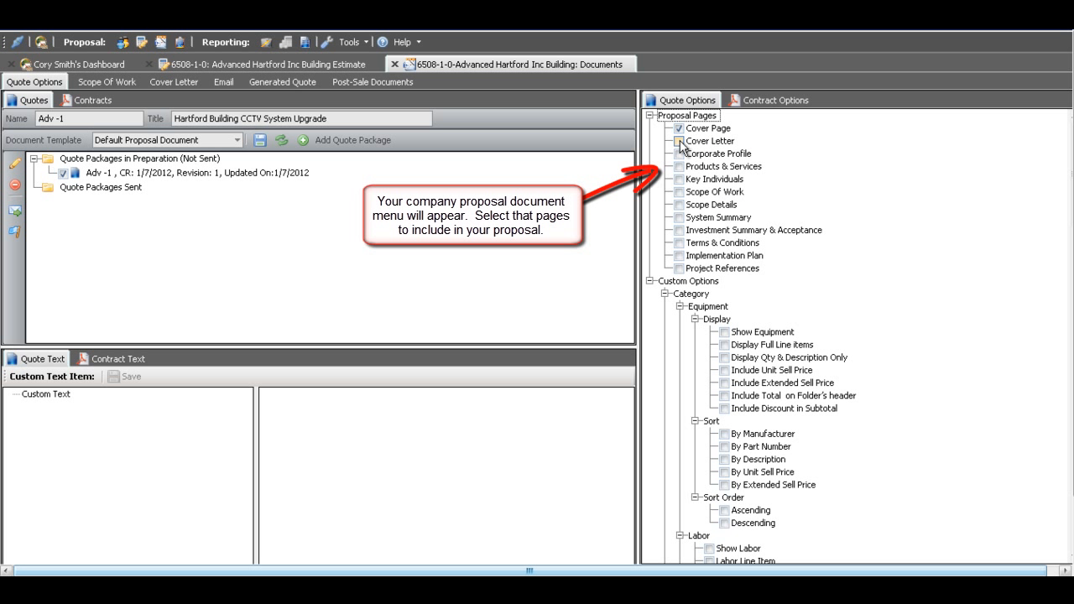
pyautogui.click(679, 141)
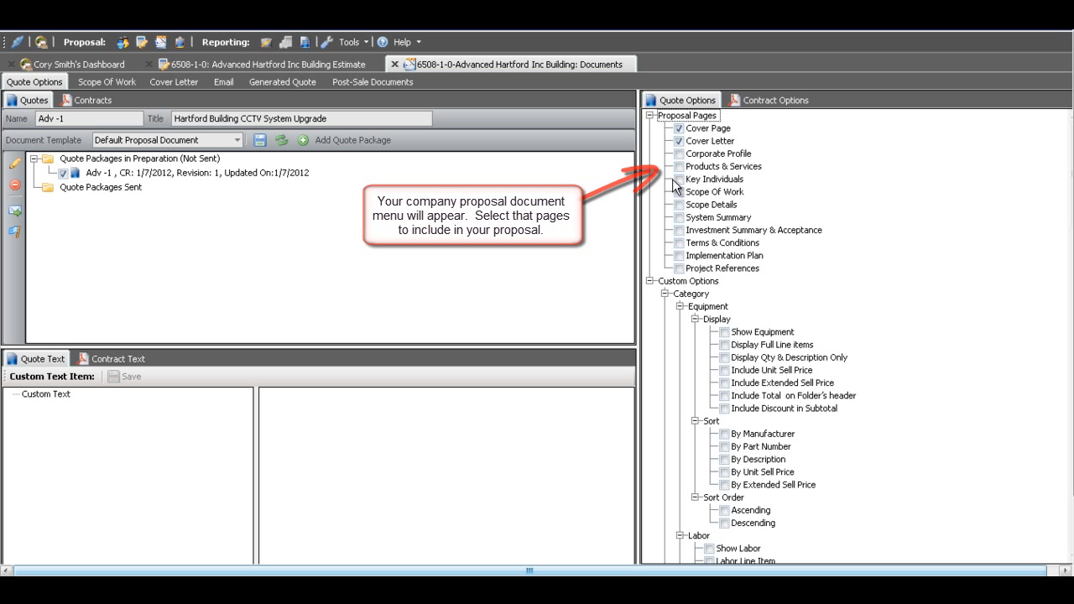
pyautogui.click(678, 166)
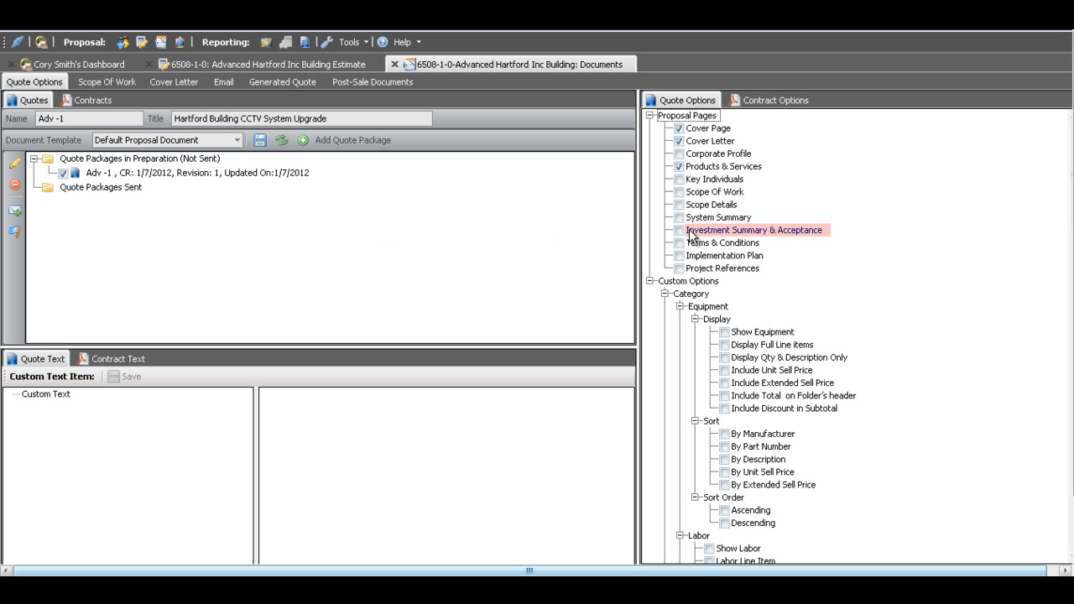
pyautogui.click(679, 218)
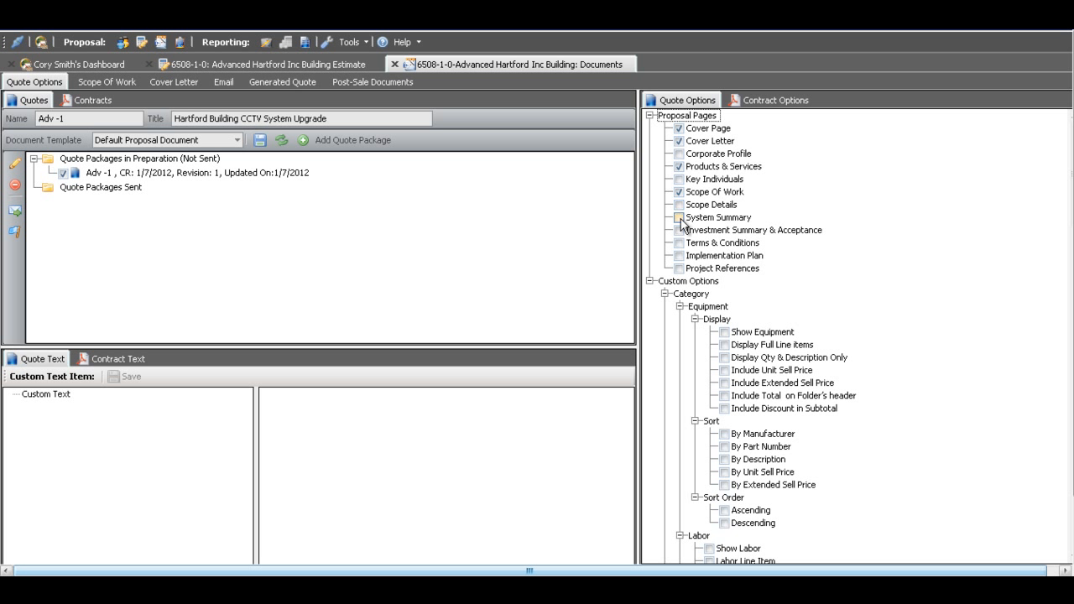
pyautogui.click(679, 230)
# - Load the Standard Scope template into the quote's scope of work
pyautogui.click(102, 81)
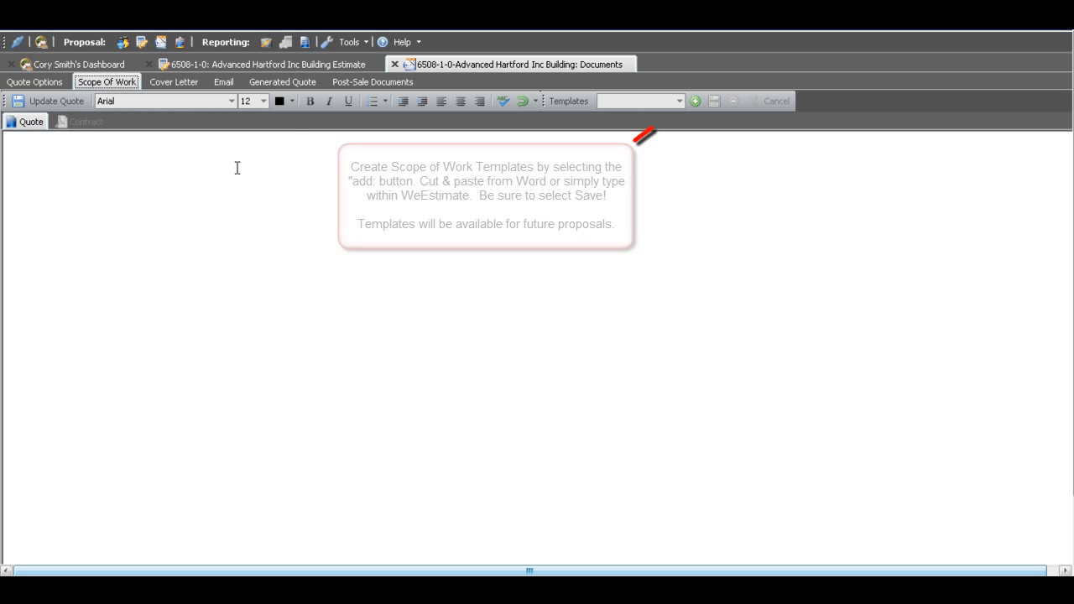
pyautogui.click(679, 101)
pyautogui.click(643, 118)
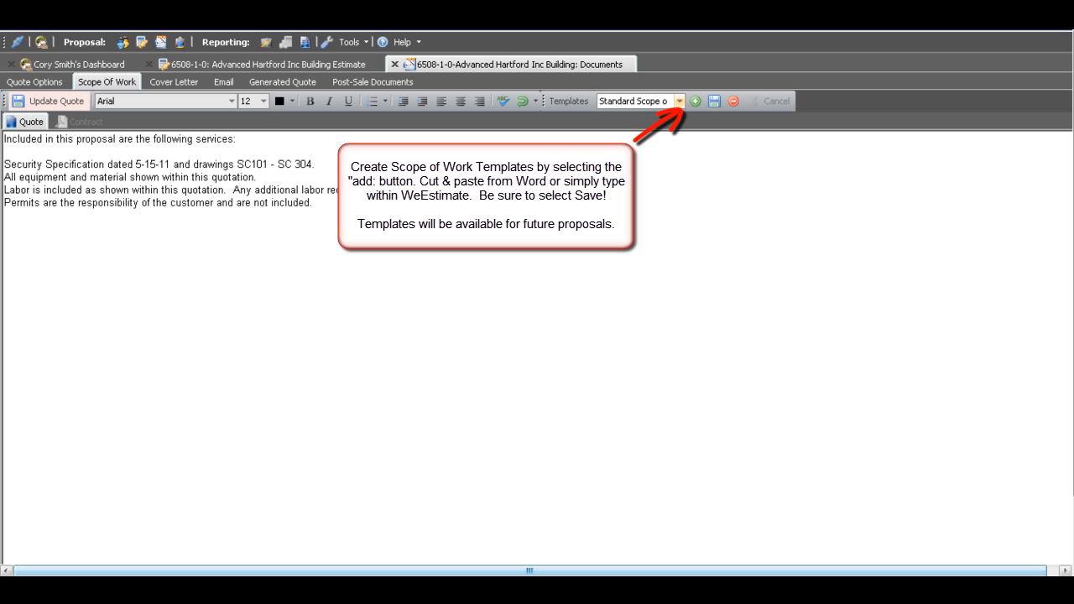
# - Set the security specification date to 10-25-11 and the last drawing number to SC 405 in the scope of work
pyautogui.click(138, 164)
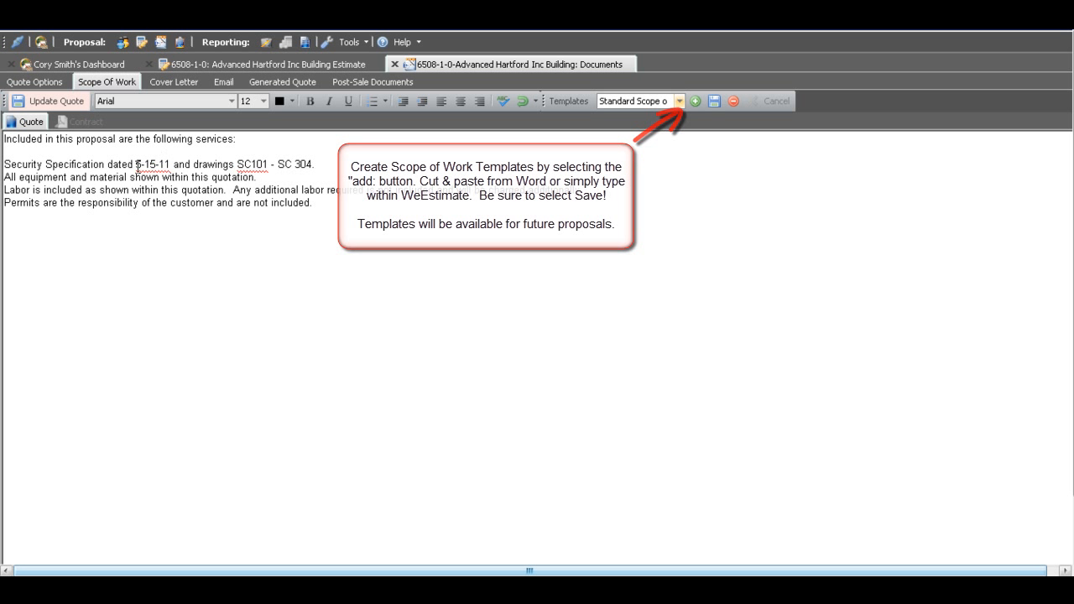
pyautogui.moveTo(151, 162); pyautogui.dragTo(171, 164)
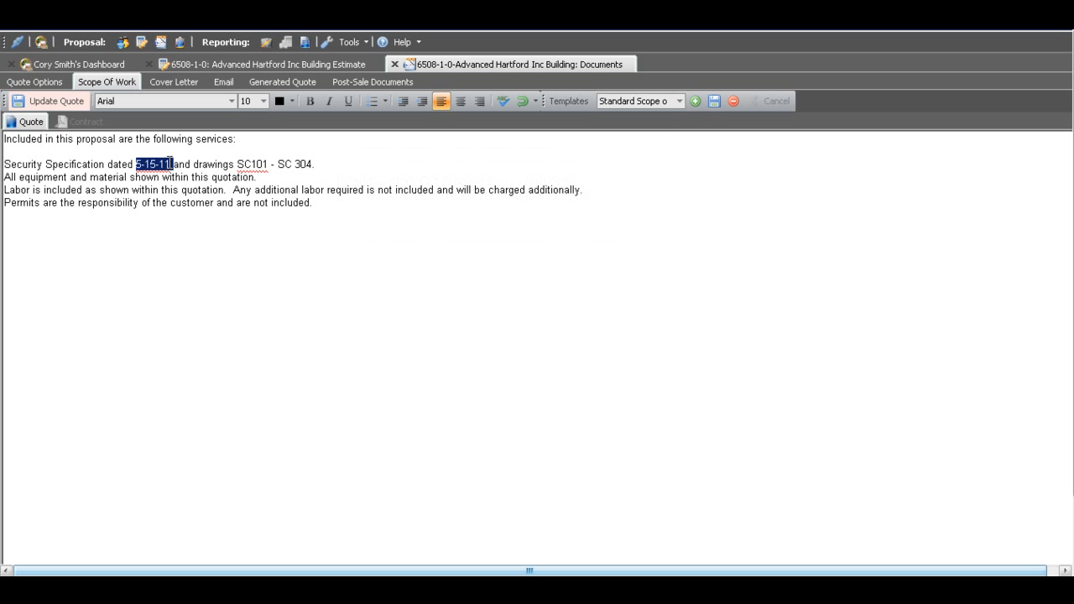
pyautogui.write('10-')
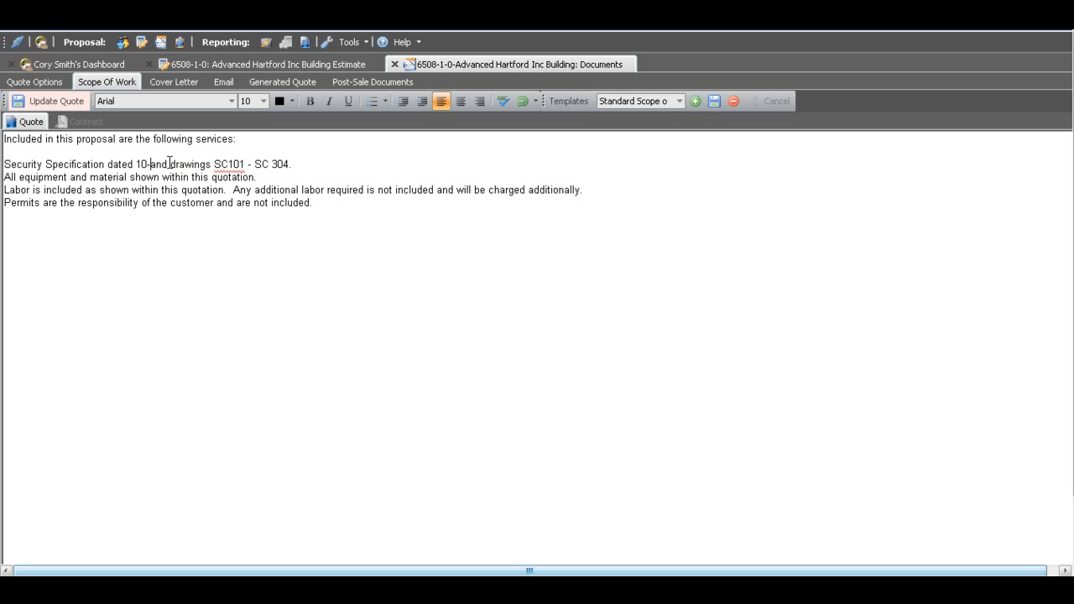
pyautogui.write('25-10')
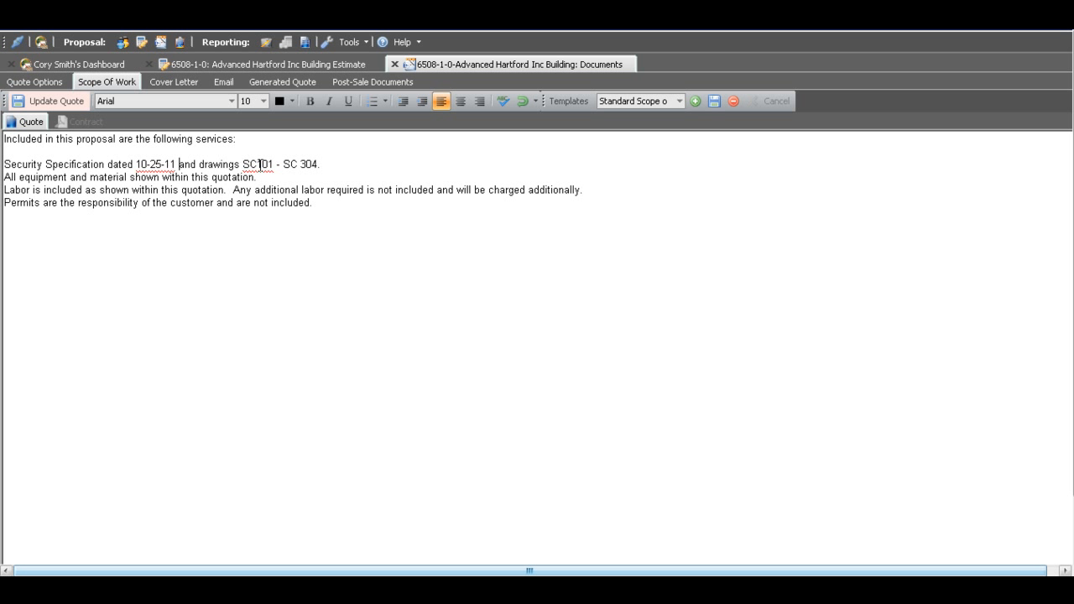
pyautogui.doubleClick(307, 166)
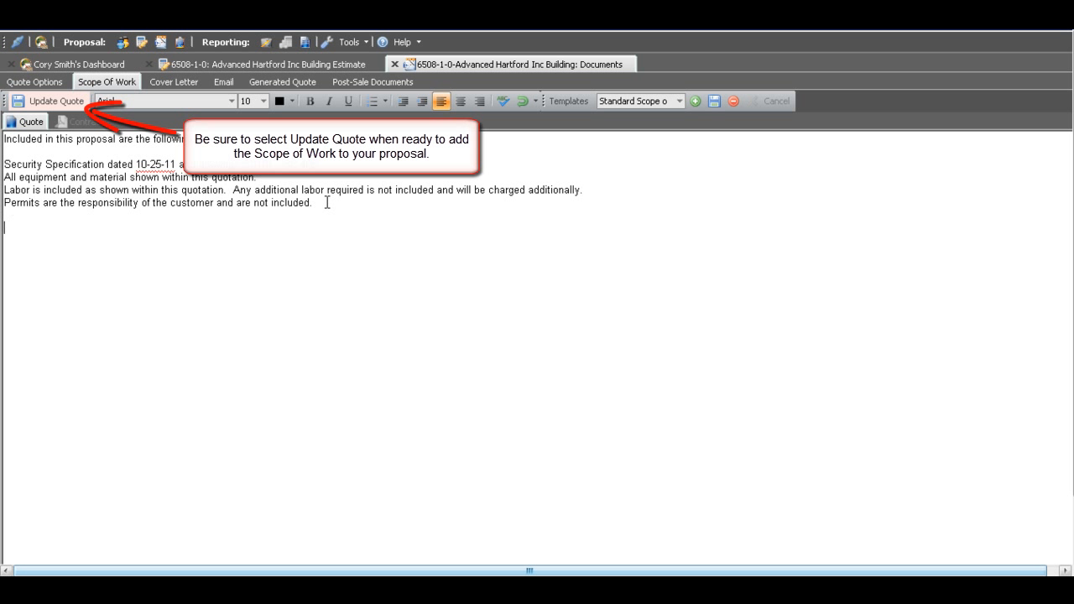
# - Add the line "System Upgrade for the Hartford Building." below the scope of work text and update the quote
pyautogui.write('System')
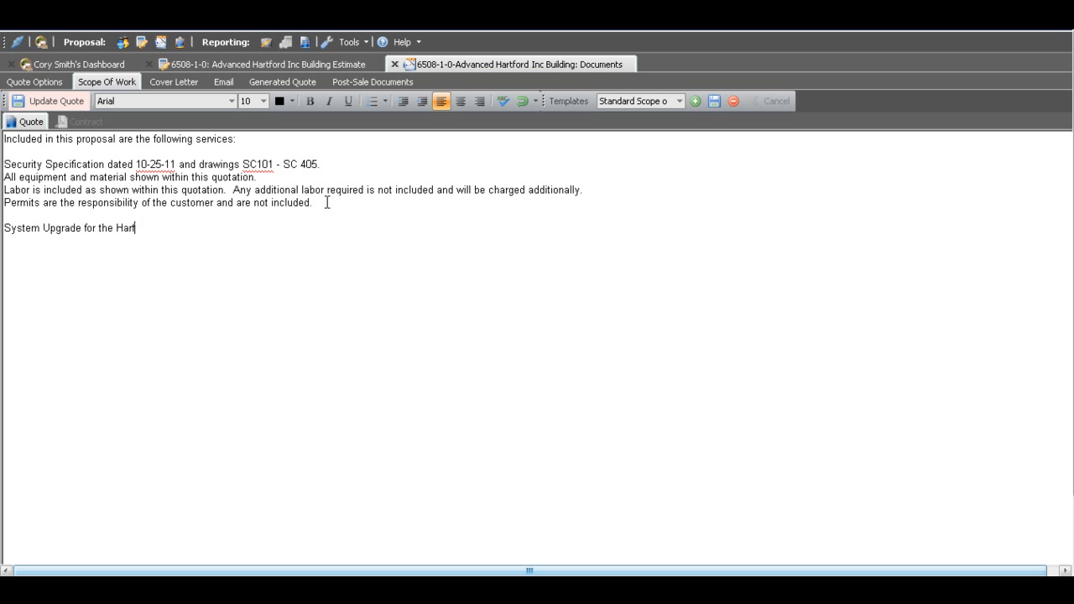
pyautogui.write('Upgrade for the Hartford Building.')
pyautogui.click(47, 99)
# - Update the quote with a cover letter from the Standard Hospital template and open the quote's email text
pyautogui.click(186, 82)
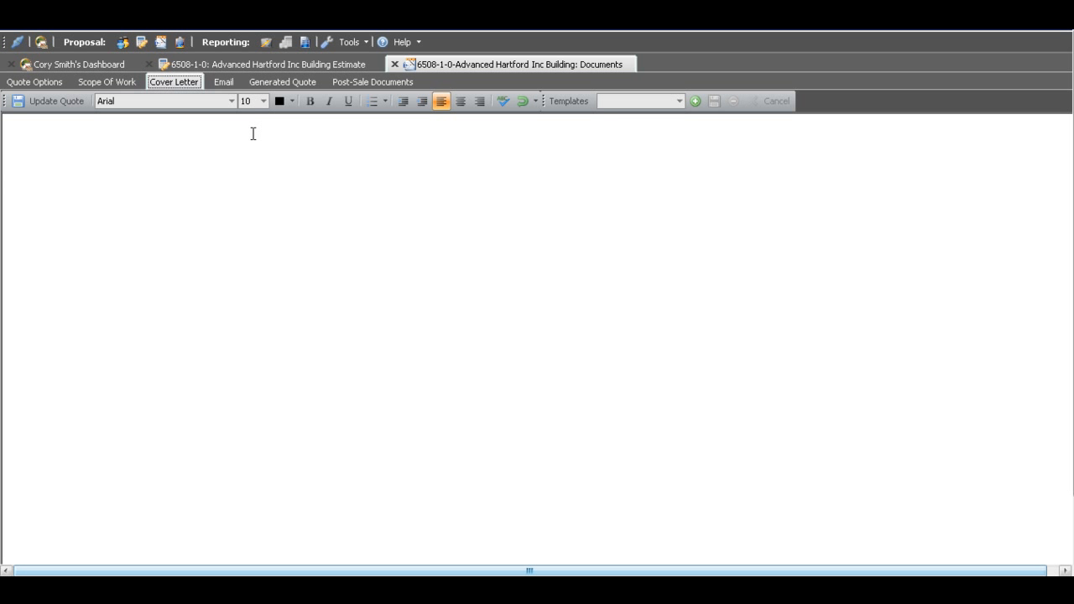
pyautogui.click(678, 101)
pyautogui.click(637, 124)
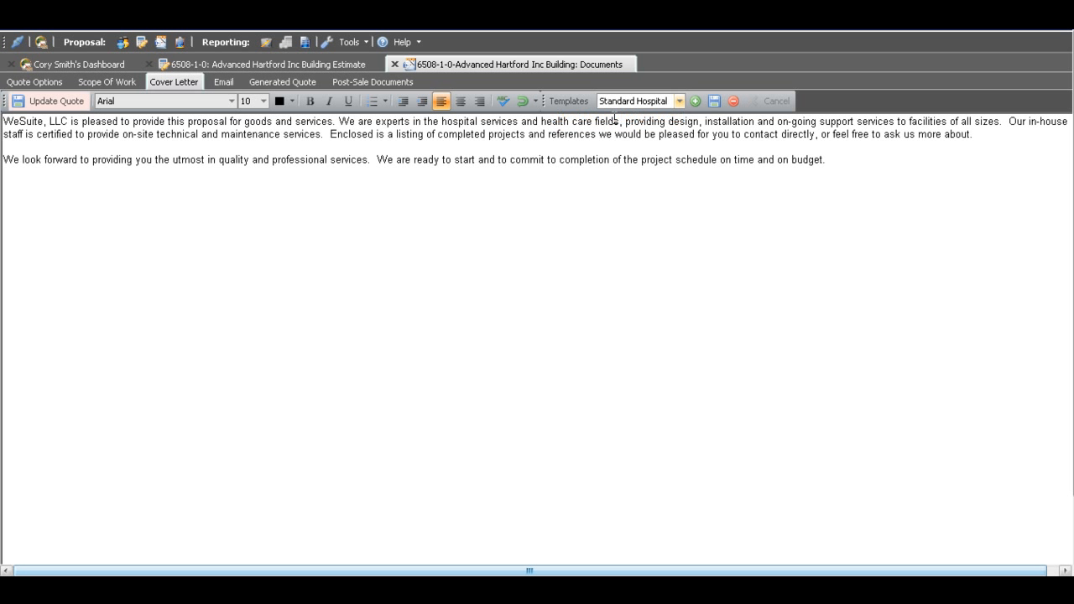
pyautogui.click(52, 100)
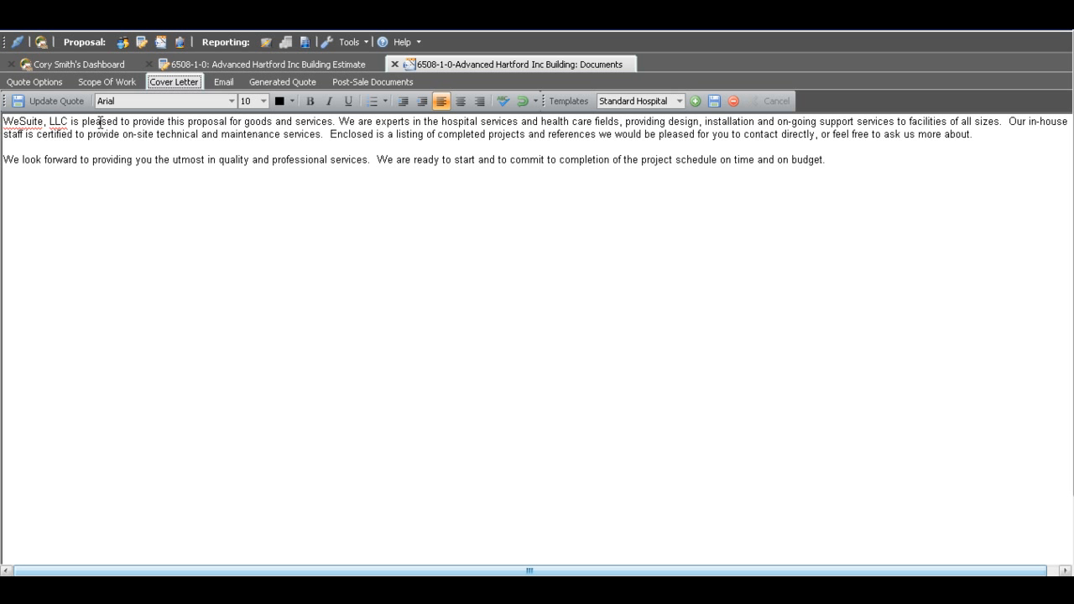
pyautogui.click(225, 83)
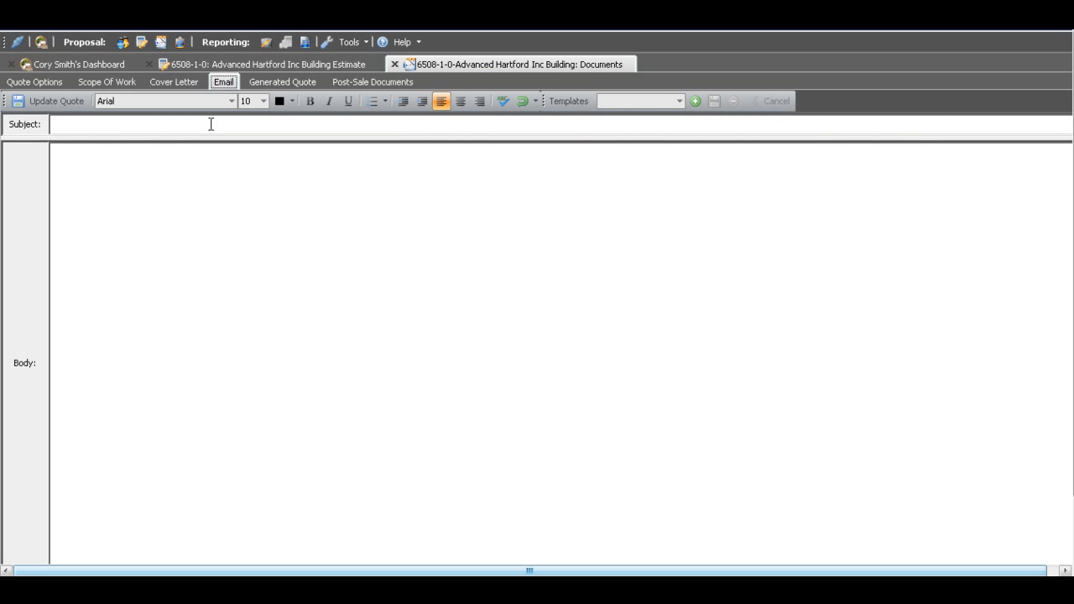
# - Enable Show Equipment and Display Qty & Description Only in the quote's equipment display options
pyautogui.click(33, 81)
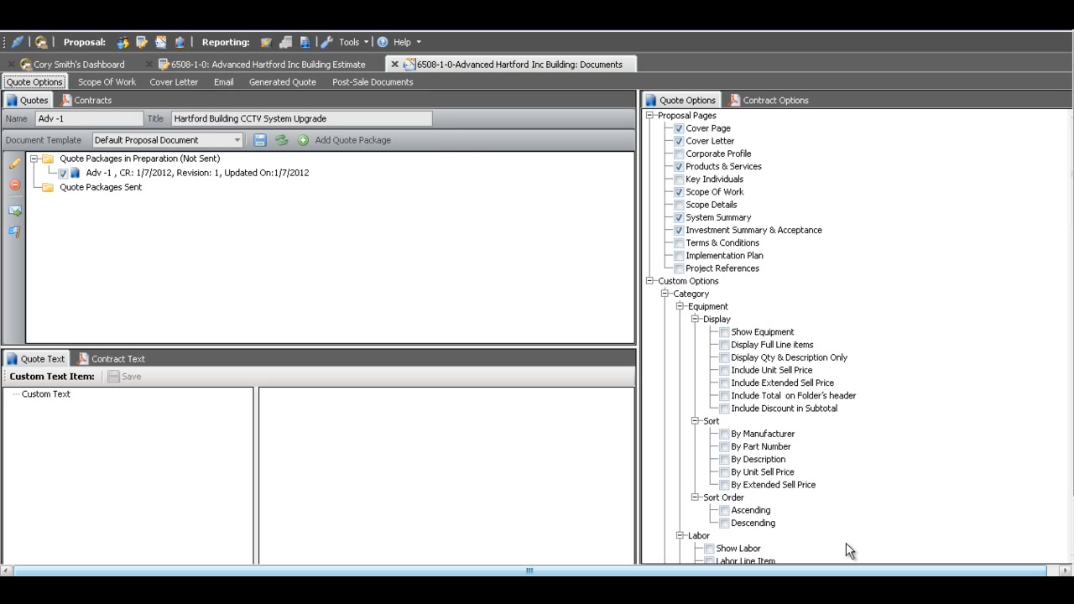
pyautogui.moveTo(874, 571); pyautogui.dragTo(1015, 570)
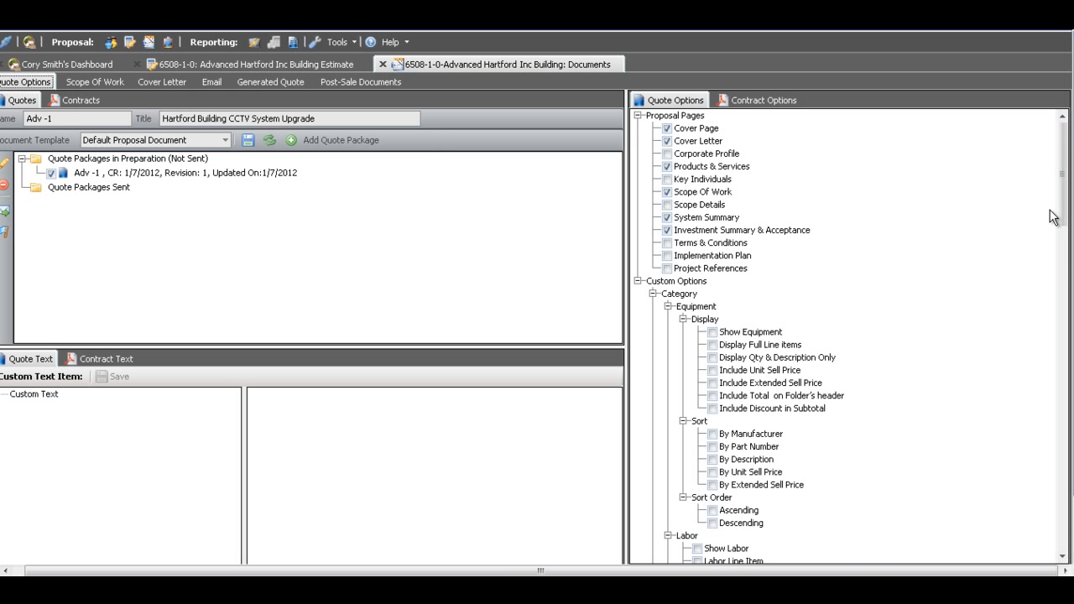
pyautogui.scroll(-5, 1058, 218)
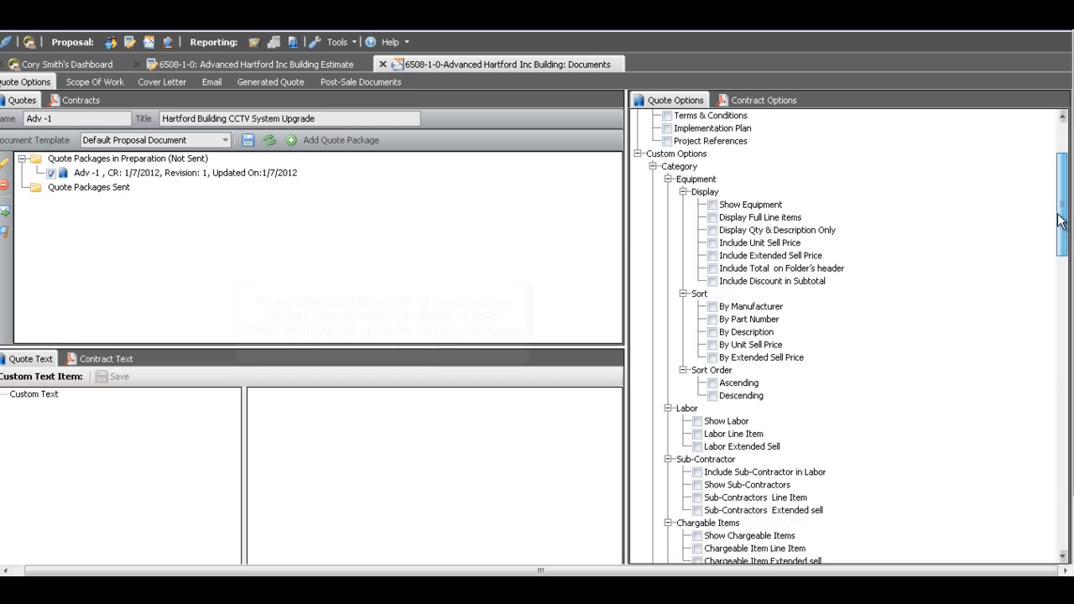
pyautogui.click(712, 205)
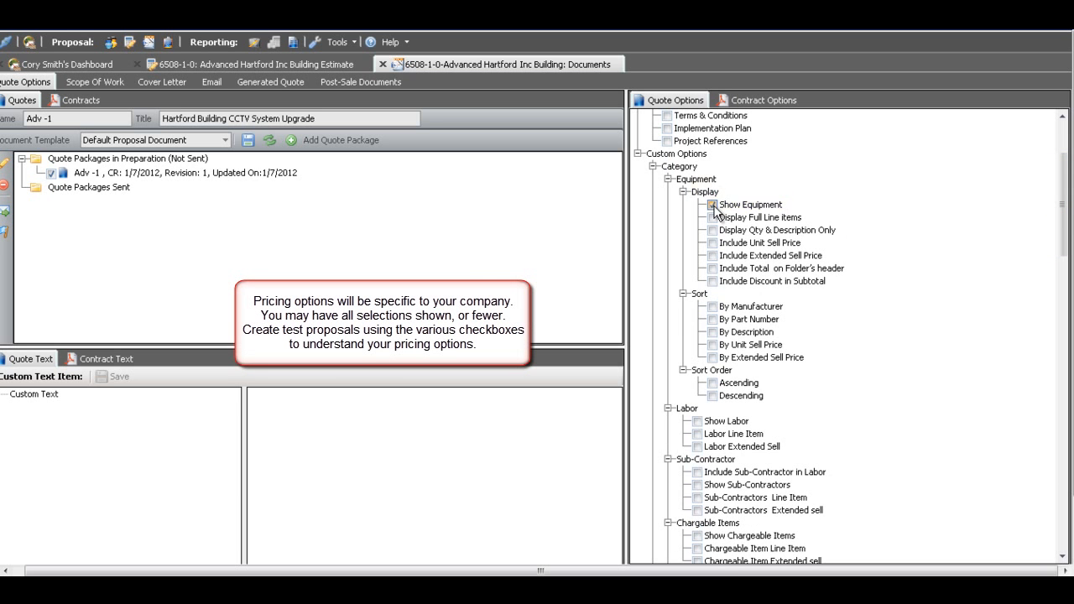
pyautogui.click(712, 230)
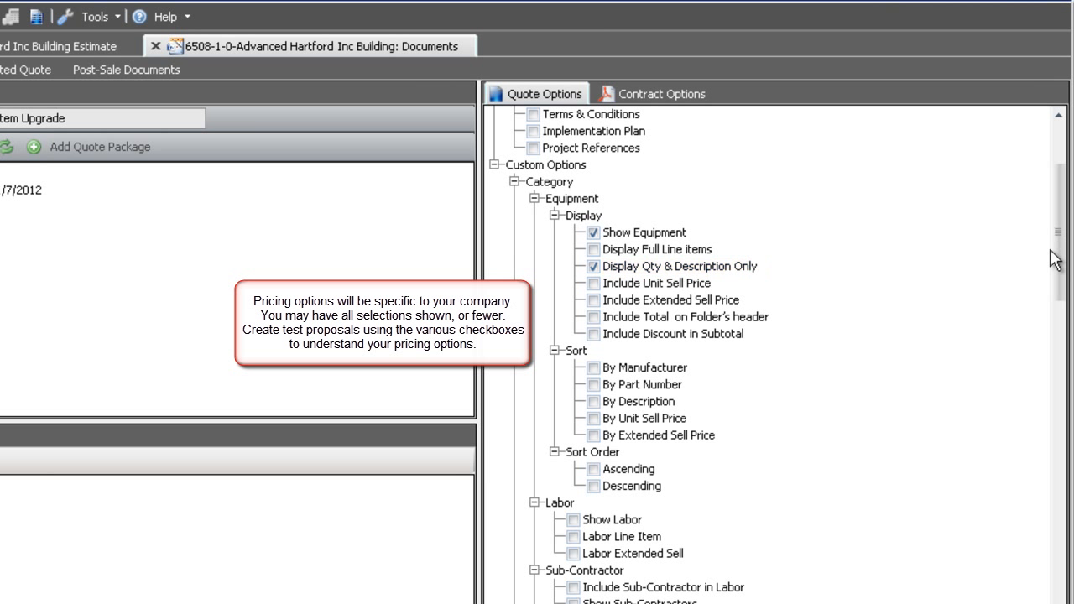
# - Sort the quote's equipment By Manufacturer in Ascending order
pyautogui.moveTo(1057, 239); pyautogui.dragTo(1059, 261)
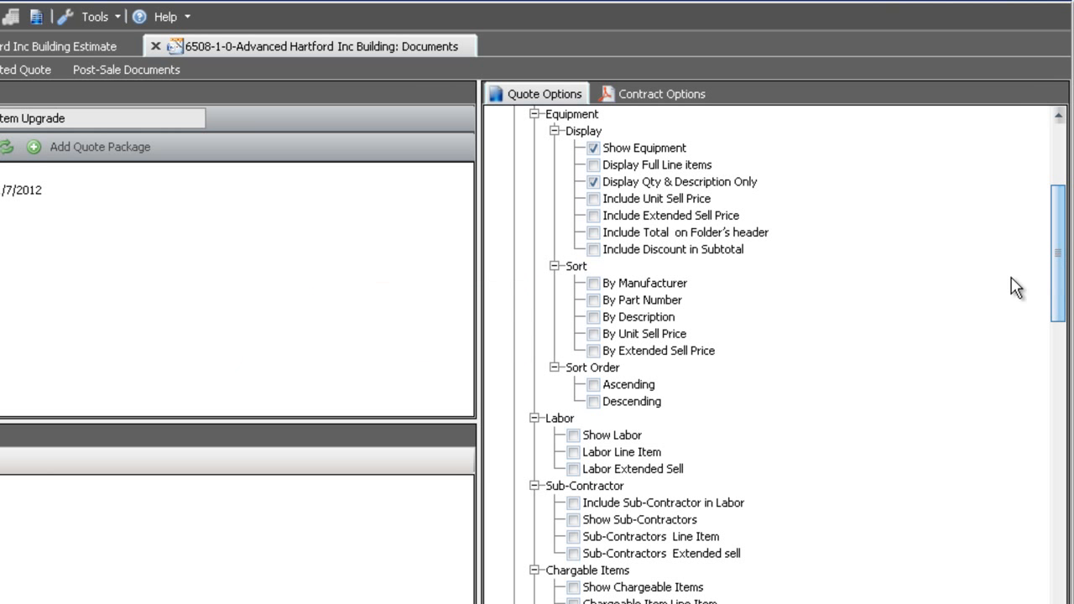
pyautogui.click(602, 284)
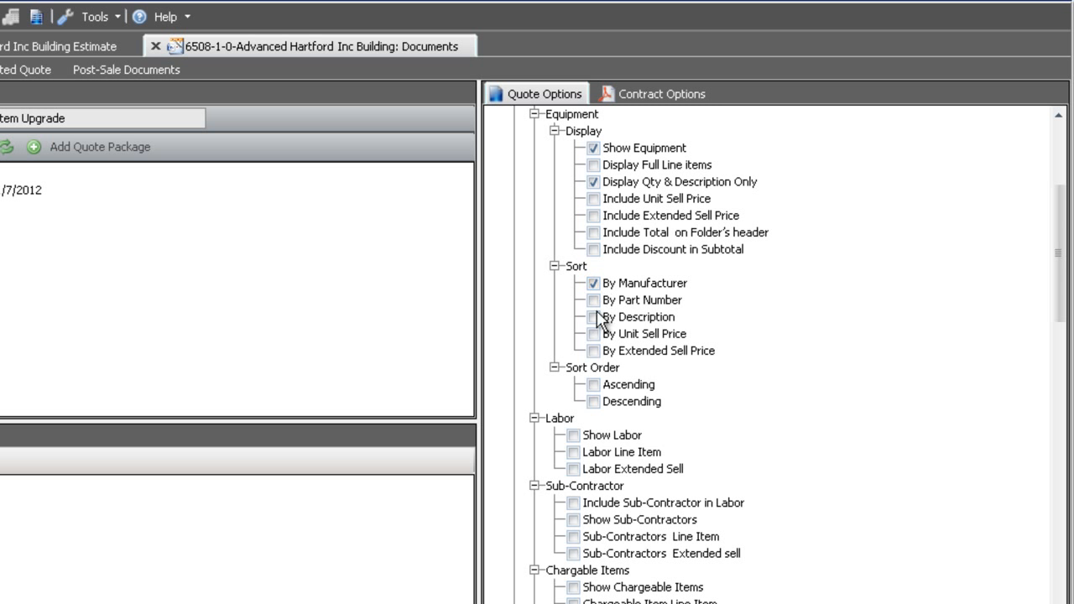
pyautogui.click(593, 384)
# - Enable Show RMR, RMR Line Item and RMR Extended Sell for the quote
pyautogui.moveTo(1057, 254); pyautogui.dragTo(1045, 367)
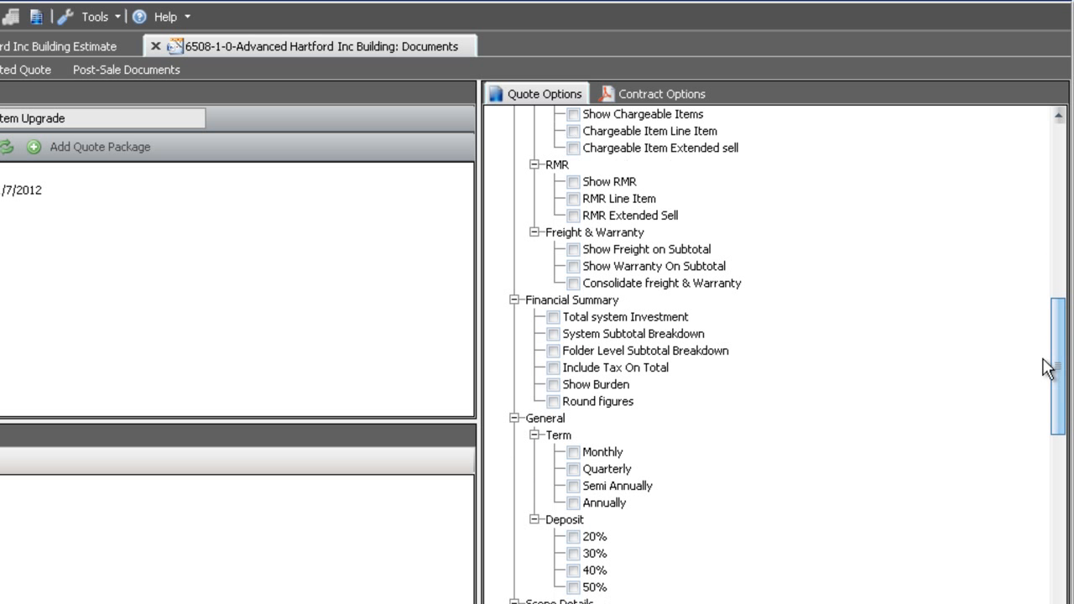
pyautogui.click(573, 181)
pyautogui.click(573, 198)
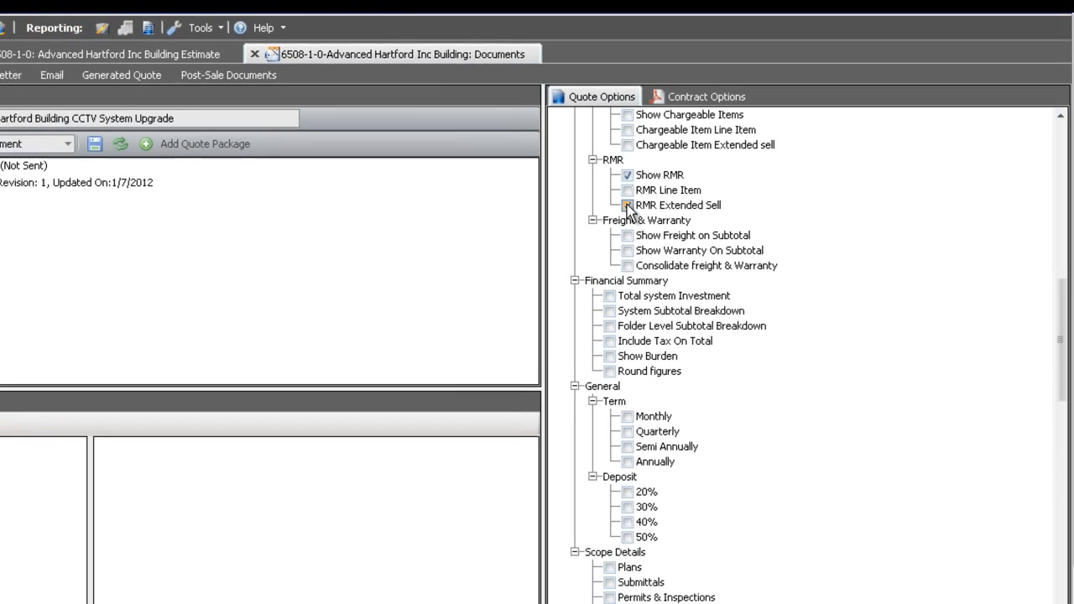
pyautogui.click(573, 215)
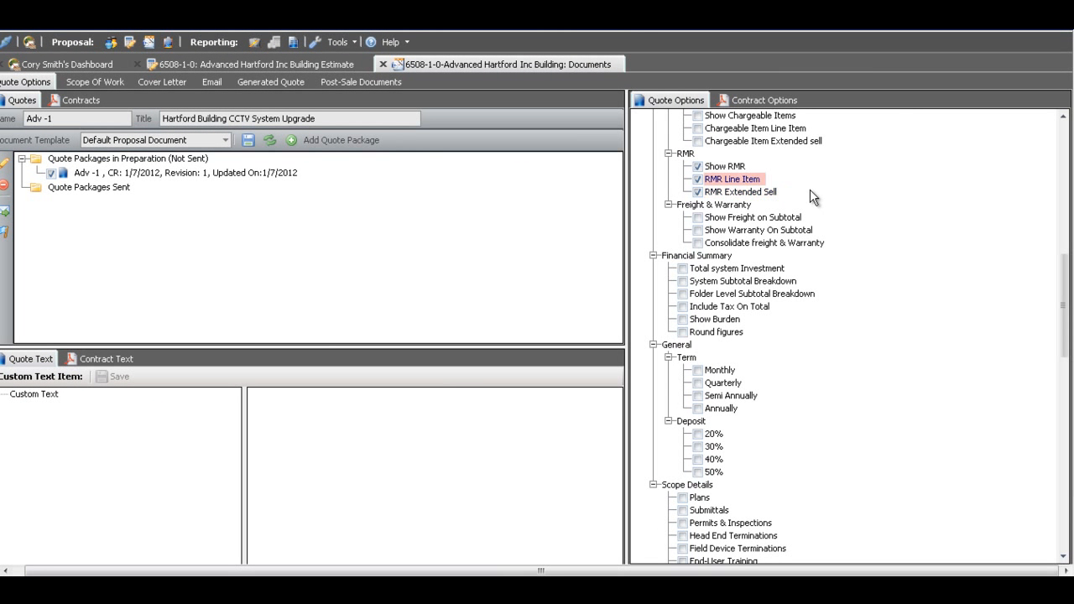
# - Include Total system Investment with a Quarterly term and a 30% deposit, and generate the quote
pyautogui.click(682, 268)
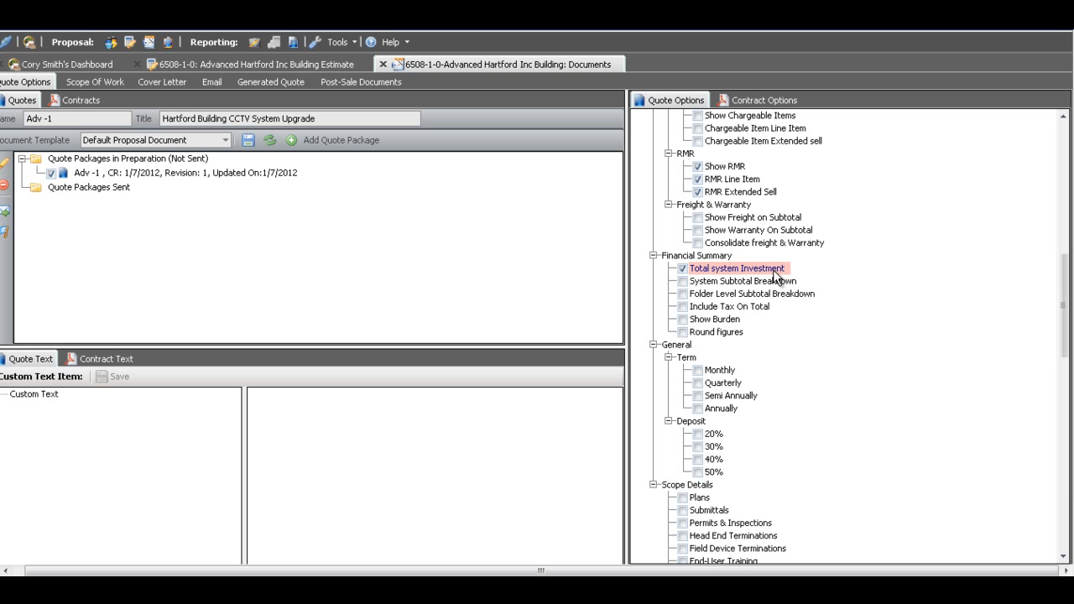
pyautogui.click(699, 384)
pyautogui.click(697, 446)
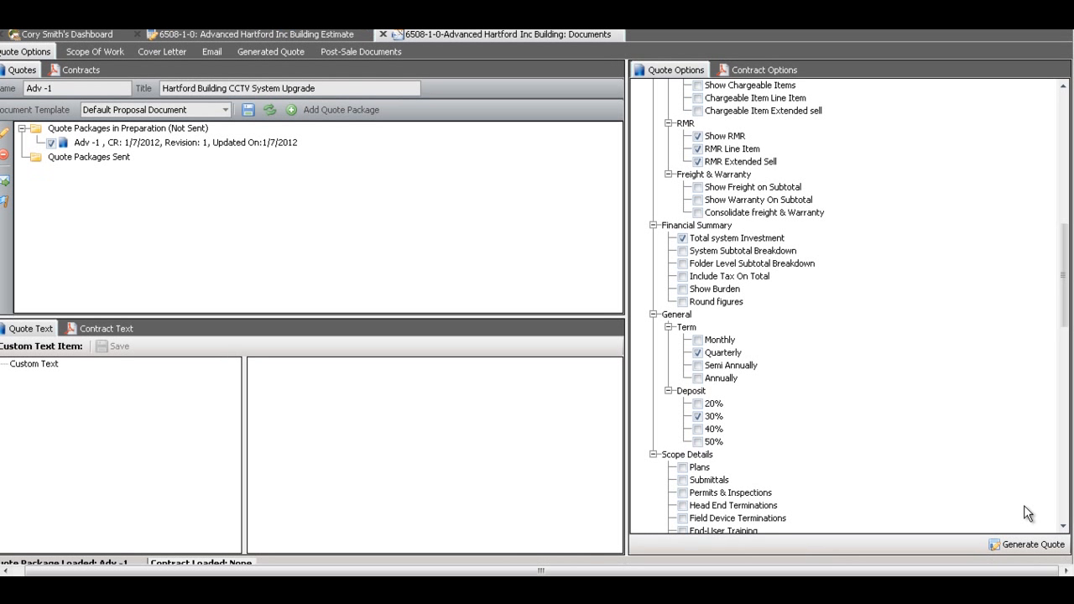
pyautogui.click(1025, 544)
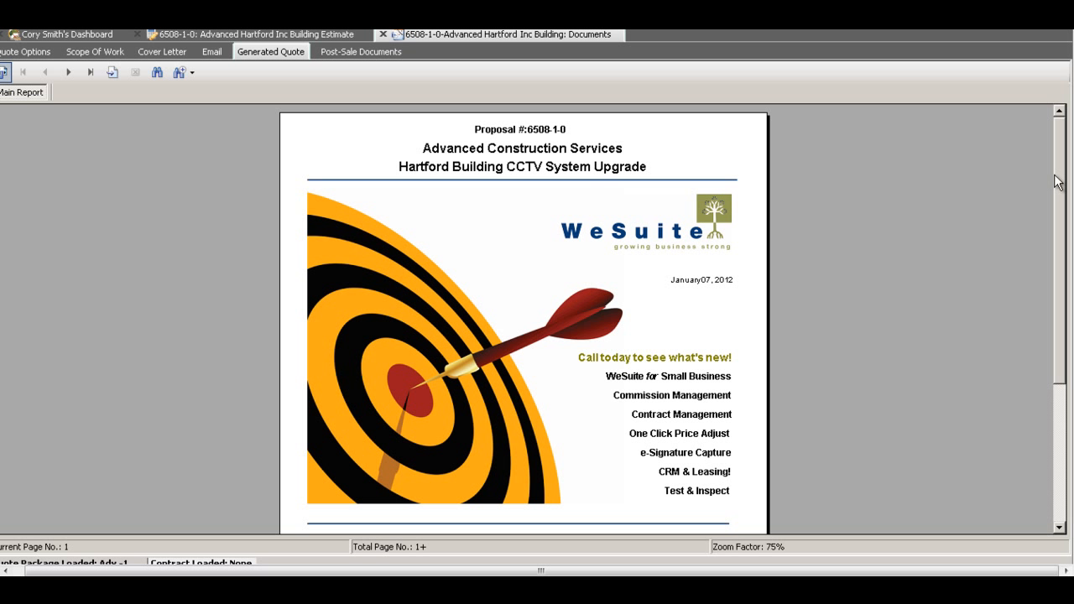
# - Review the generated quote page by page, from the cover and contact details through the cover letter and product pages to the System Summary
pyautogui.moveTo(1062, 192); pyautogui.dragTo(1047, 303)
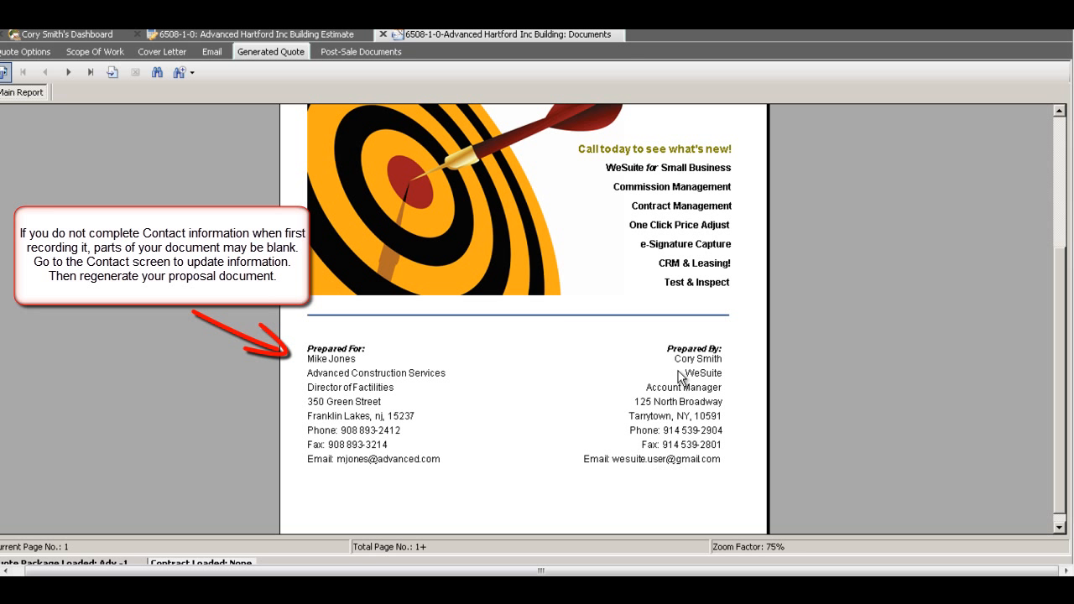
pyautogui.click(73, 72)
pyautogui.click(70, 73)
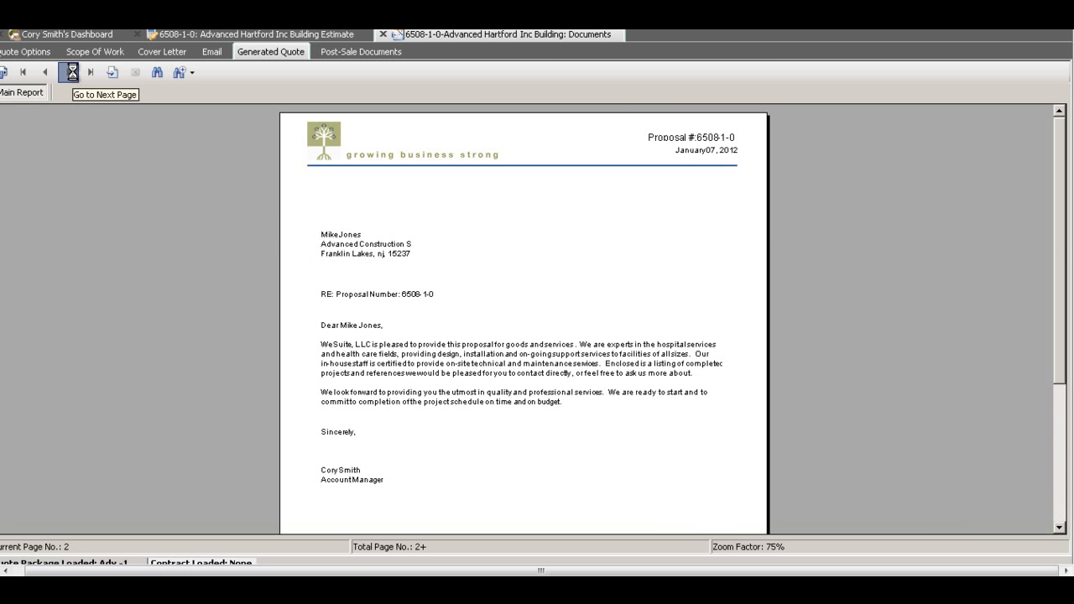
pyautogui.click(70, 72)
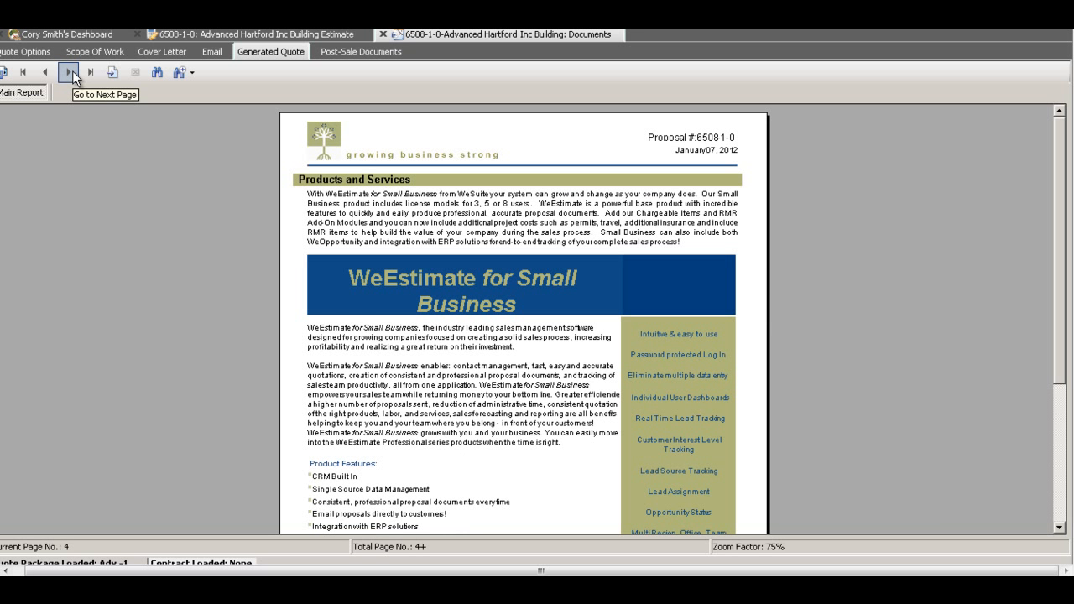
pyautogui.click(71, 72)
pyautogui.click(70, 72)
pyautogui.click(71, 72)
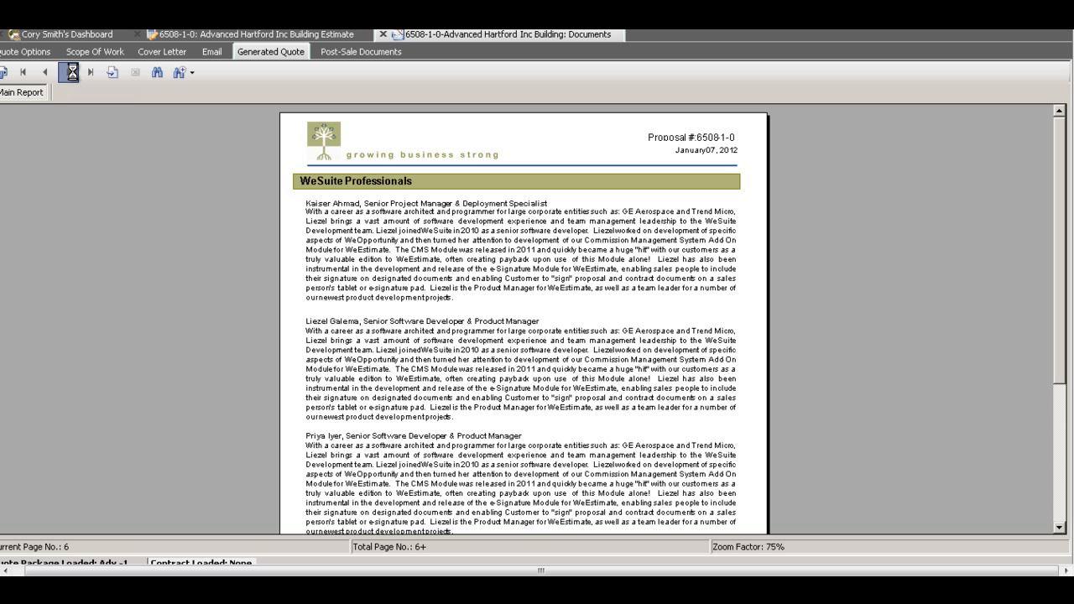
pyautogui.click(72, 73)
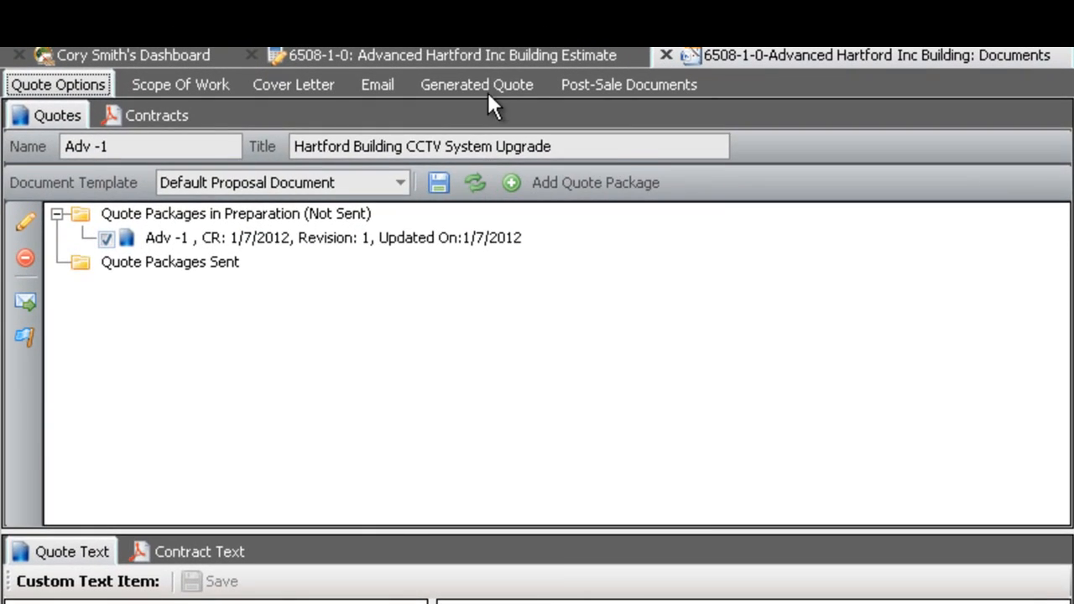
pyautogui.click(489, 82)
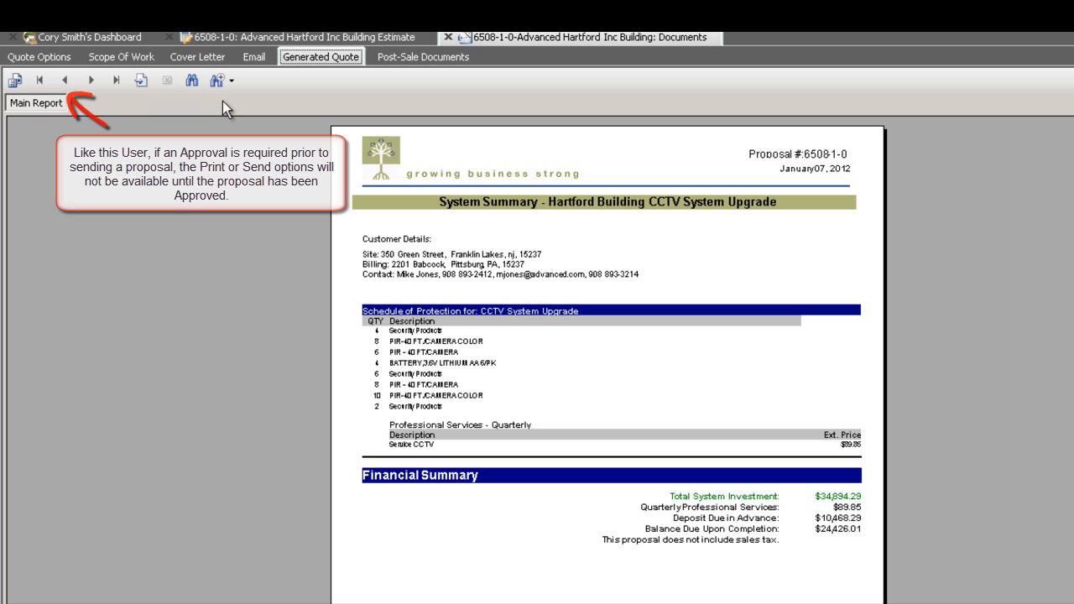
# - Flag the Adv -1 quote package as sent and list it under Quote Packages Sent
pyautogui.click(40, 57)
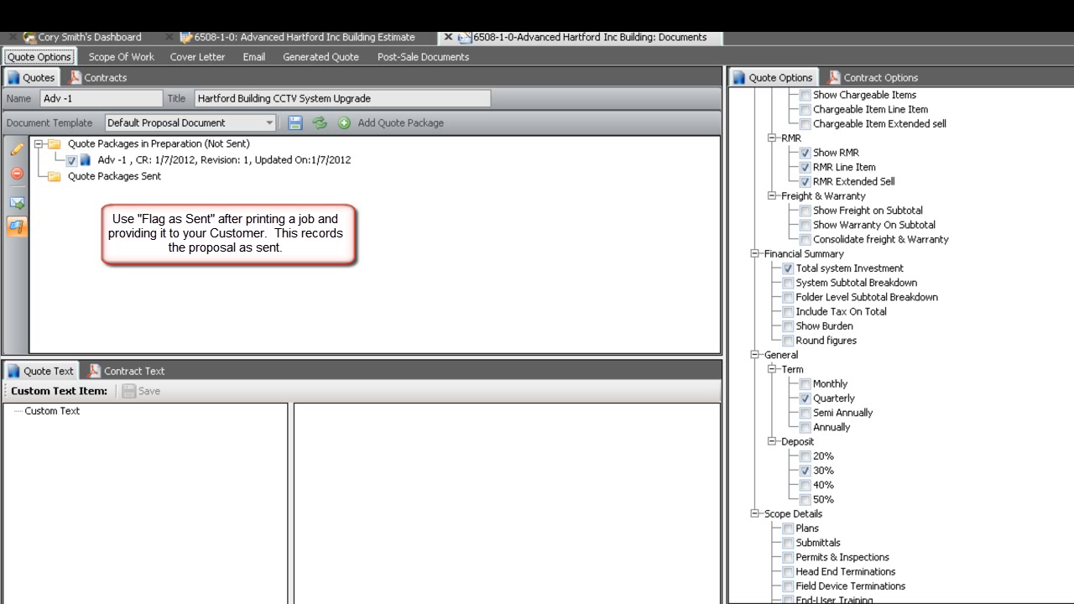
pyautogui.click(17, 227)
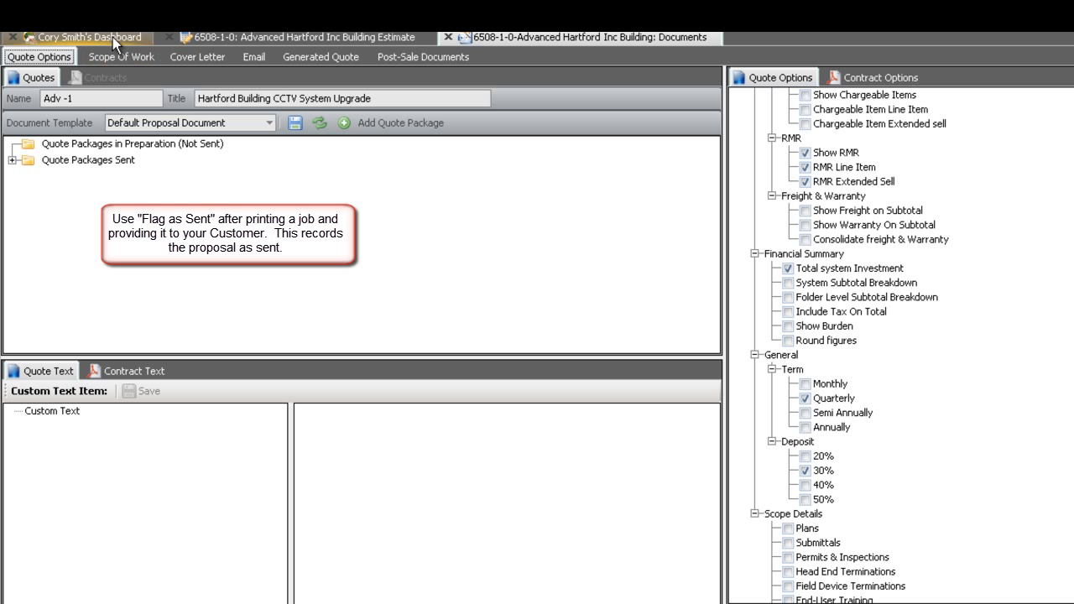
pyautogui.click(10, 159)
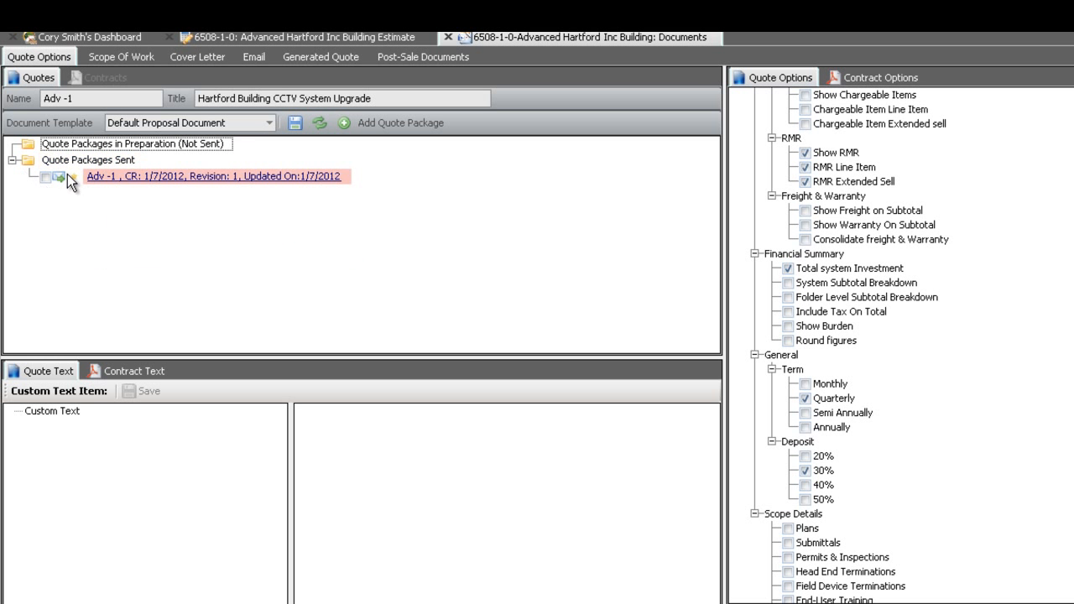
# - Open the dashboard and expand proposal 6508, Advanced Hartford Inc Building, down to the sent quotes of its CCTV upgrade opportunity
pyautogui.click(69, 34)
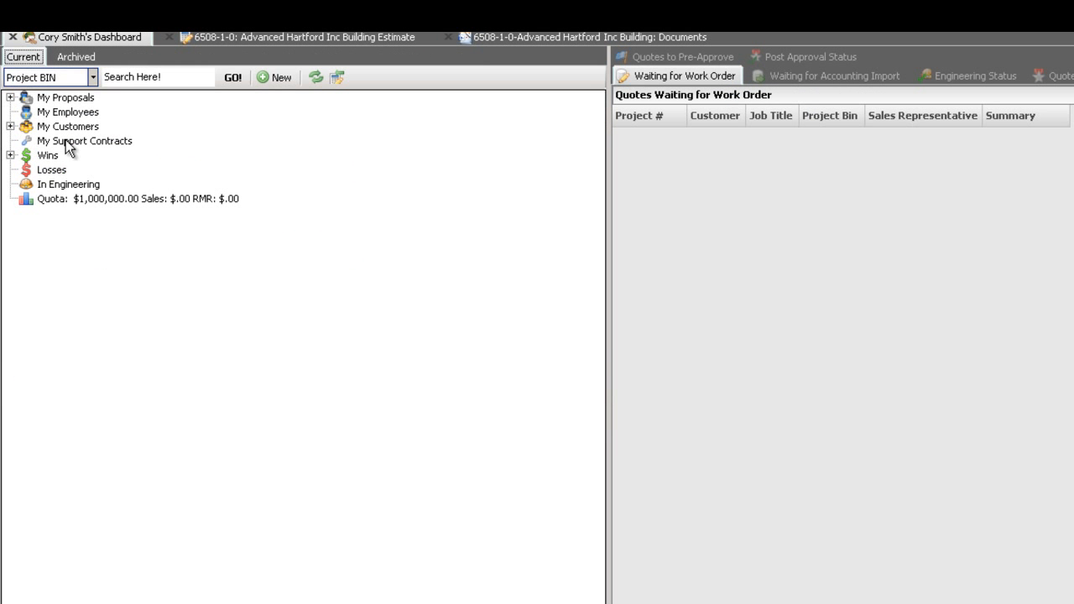
pyautogui.doubleClick(23, 100)
pyautogui.click(27, 111)
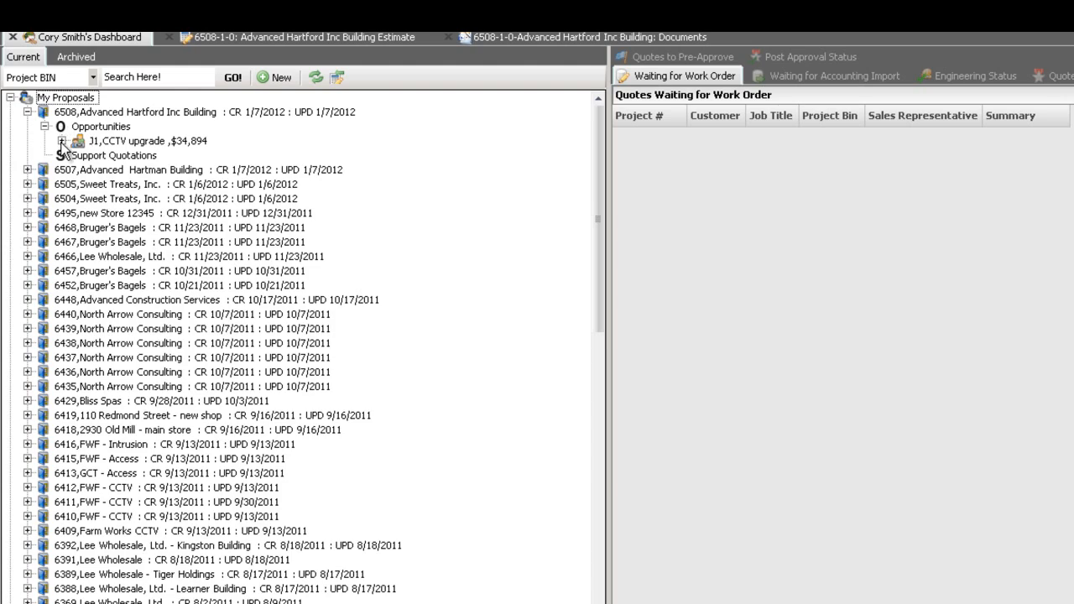
pyautogui.click(61, 141)
pyautogui.click(78, 183)
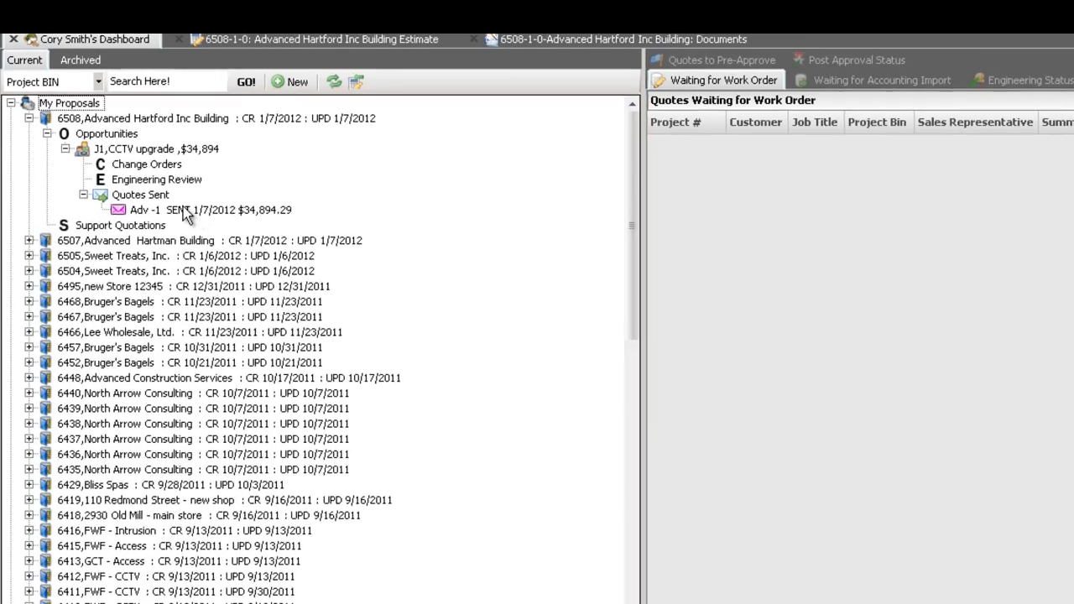